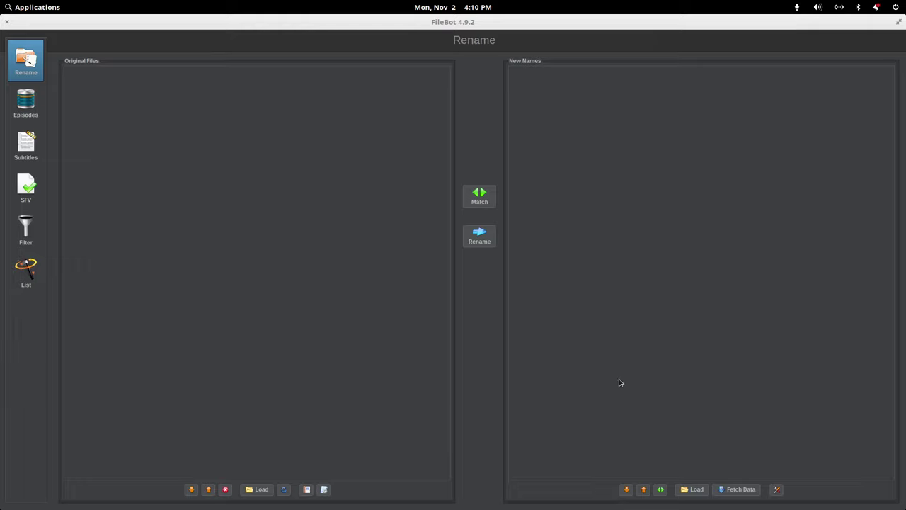
# Step: Shrink FileBot to a smaller window, check Chrome's new tab, then bring FileBot back in front
pyautogui.moveTo(500, 503)
pyautogui.doubleClick(572, 22)
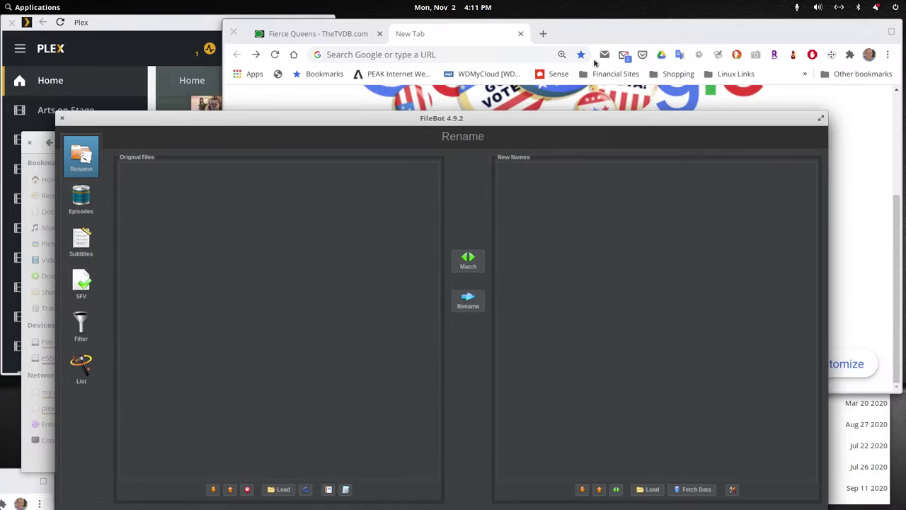
pyautogui.click(465, 40)
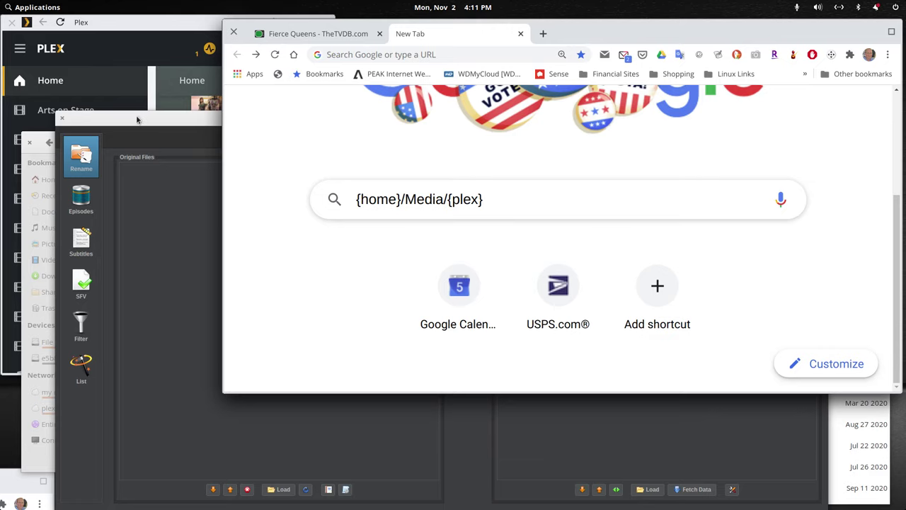
pyautogui.moveTo(144, 115); pyautogui.dragTo(149, 53)
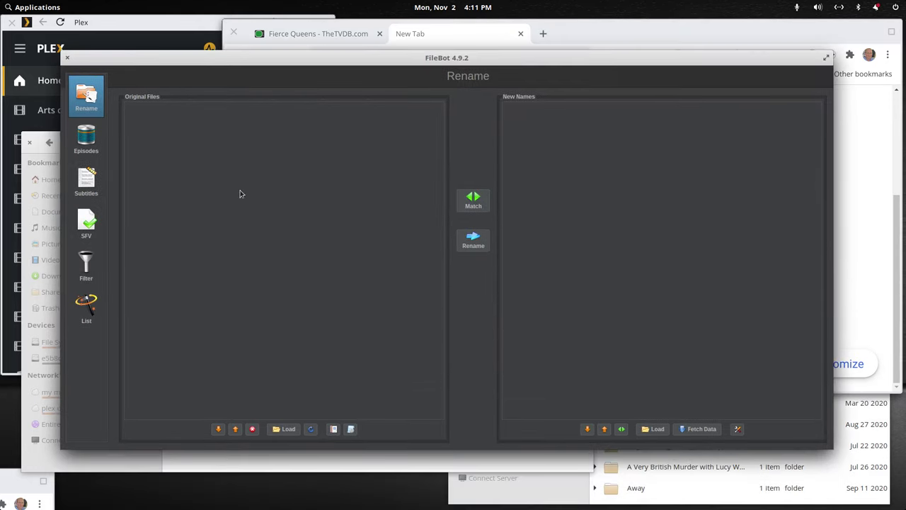
# Step: Review My Preset ({home}/Media/{plex}, TheTVDB, English, Airdate, Opportunistic) in the Preset Editor and save it
pyautogui.click(351, 430)
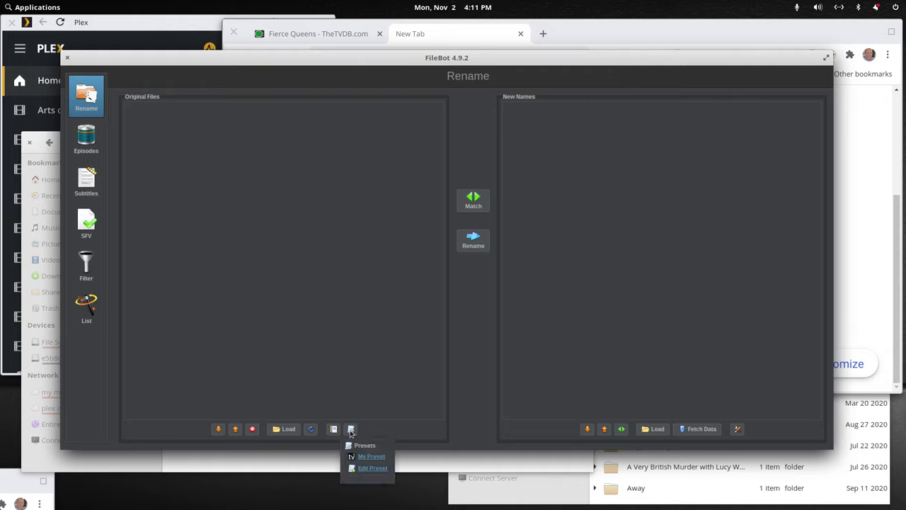
pyautogui.click(373, 468)
pyautogui.click(371, 456)
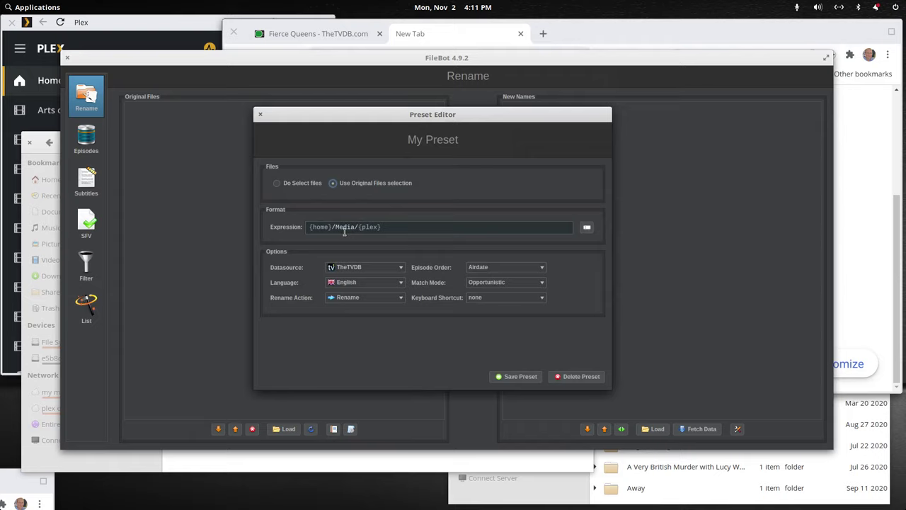
pyautogui.click(522, 377)
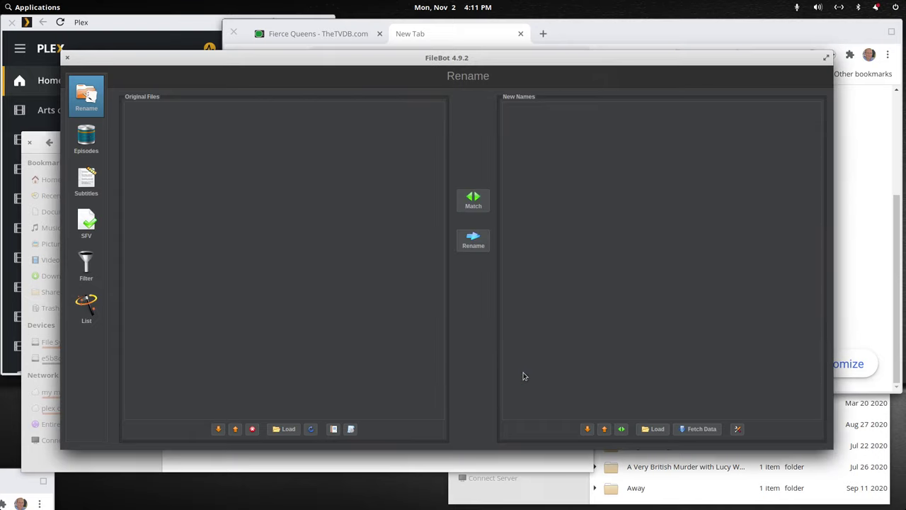
# Step: Inspect Iron Sharpens Iron's Season 01 folder of eight episodes in Files, then return to Temp
pyautogui.click(293, 462)
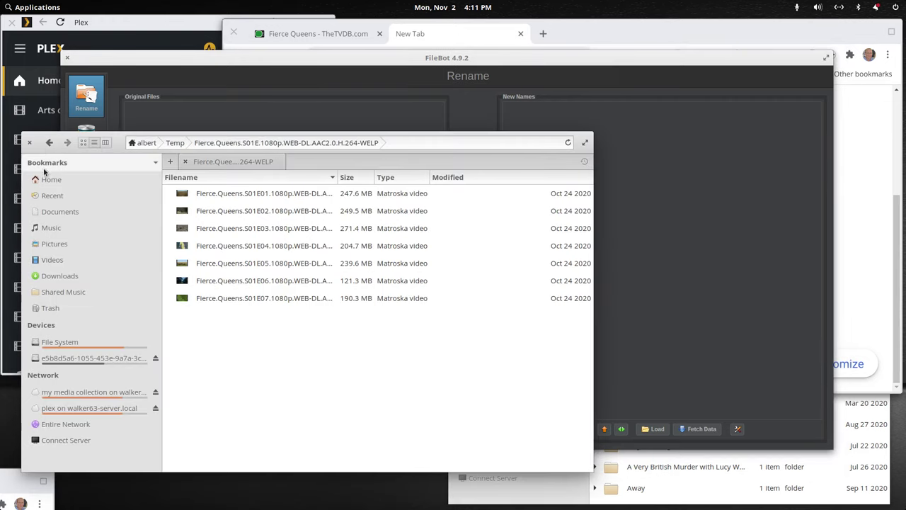
pyautogui.click(49, 142)
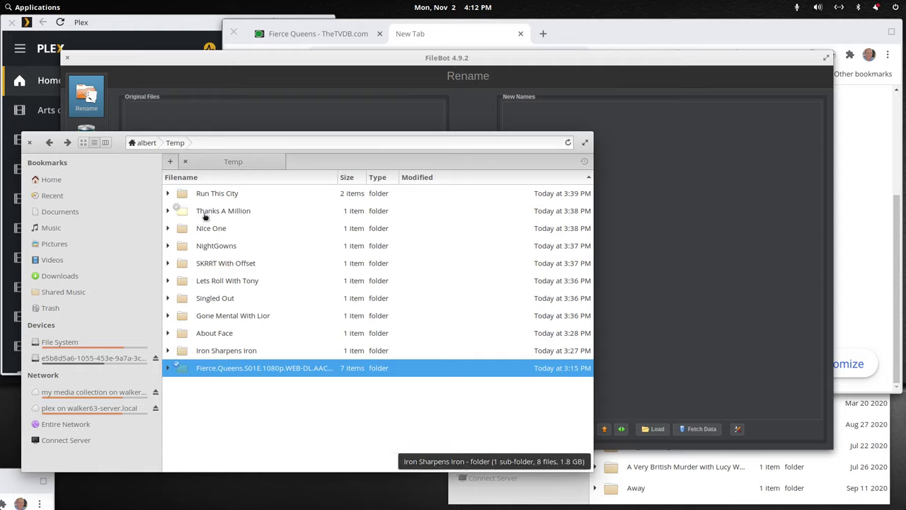
pyautogui.doubleClick(228, 351)
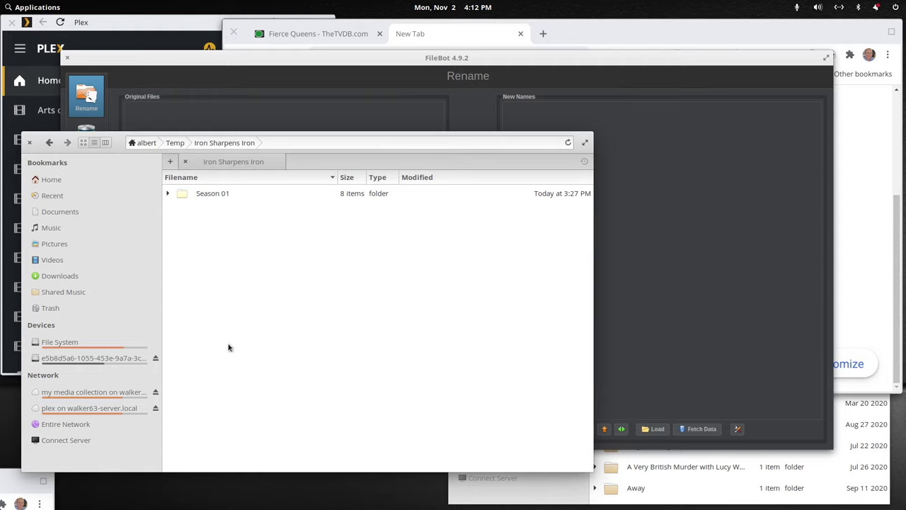
pyautogui.doubleClick(217, 197)
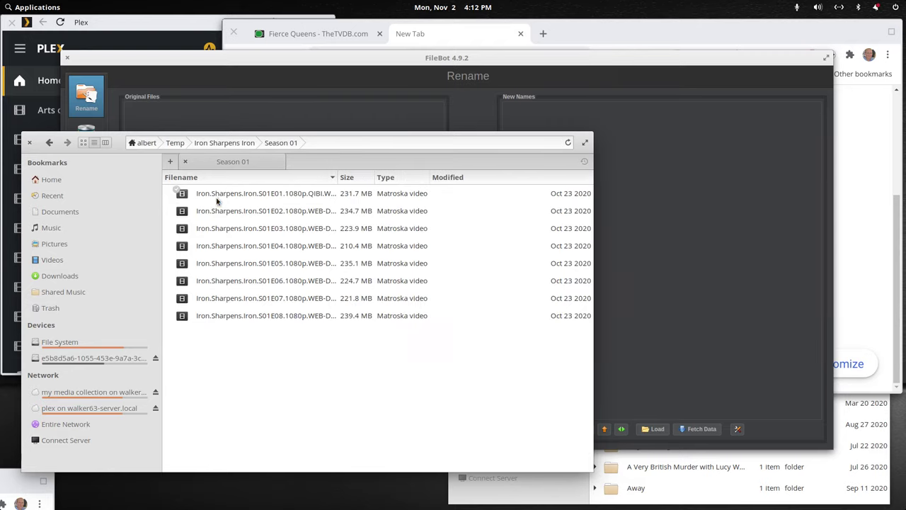
pyautogui.click(49, 143)
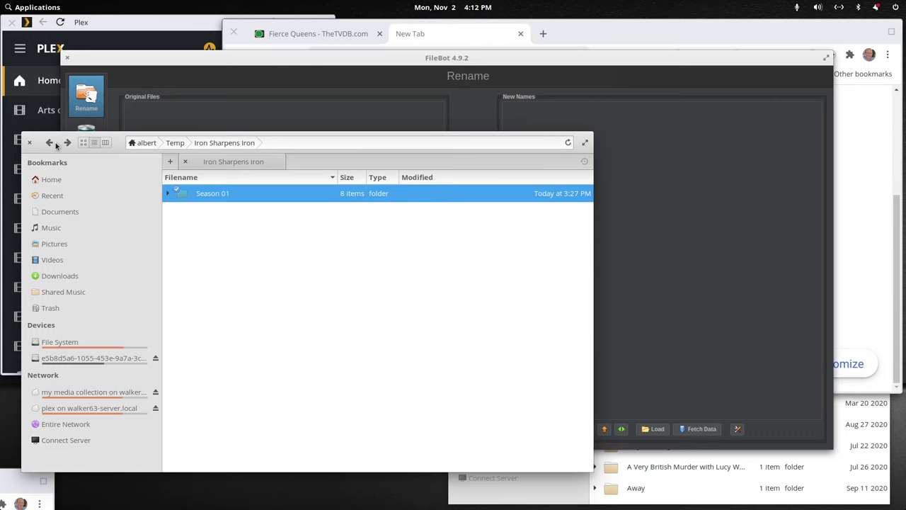
pyautogui.click(48, 143)
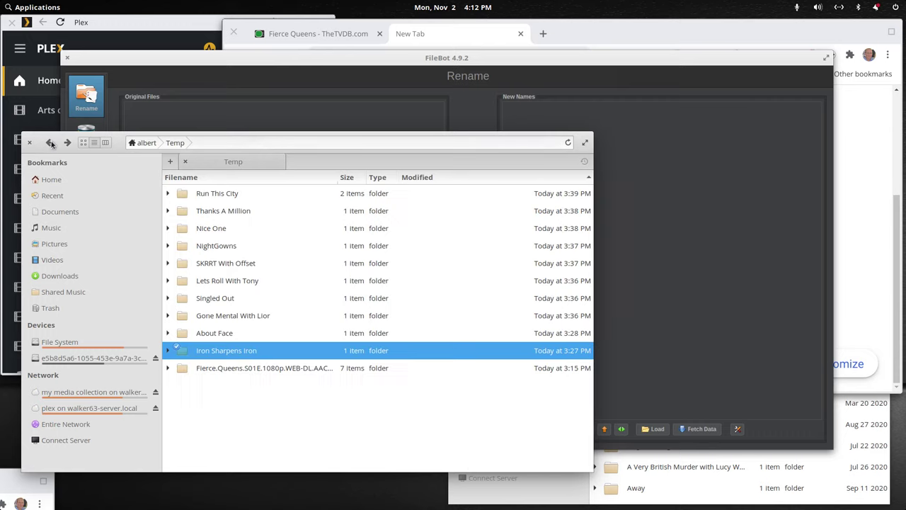
# Step: Strip the release suffix so the Fierce.Queens folder is named 'Fierce Queens'
pyautogui.rightClick(259, 370)
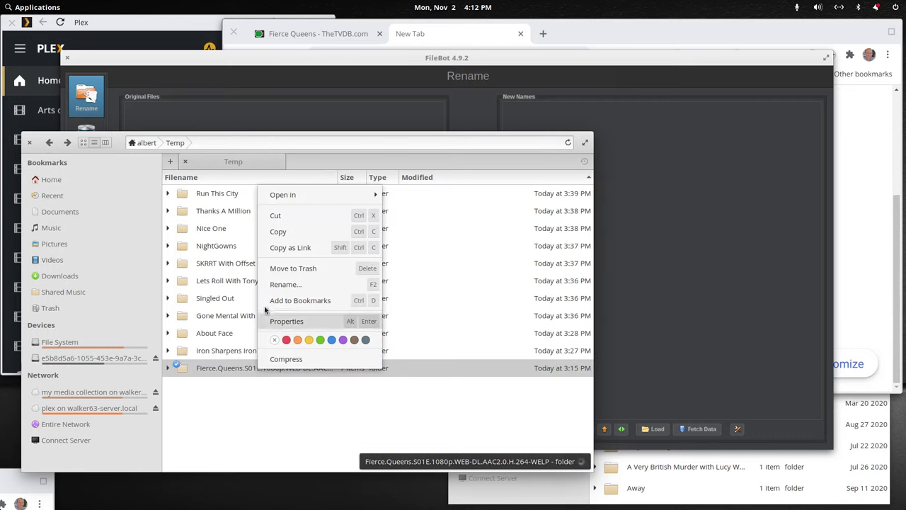
pyautogui.click(278, 284)
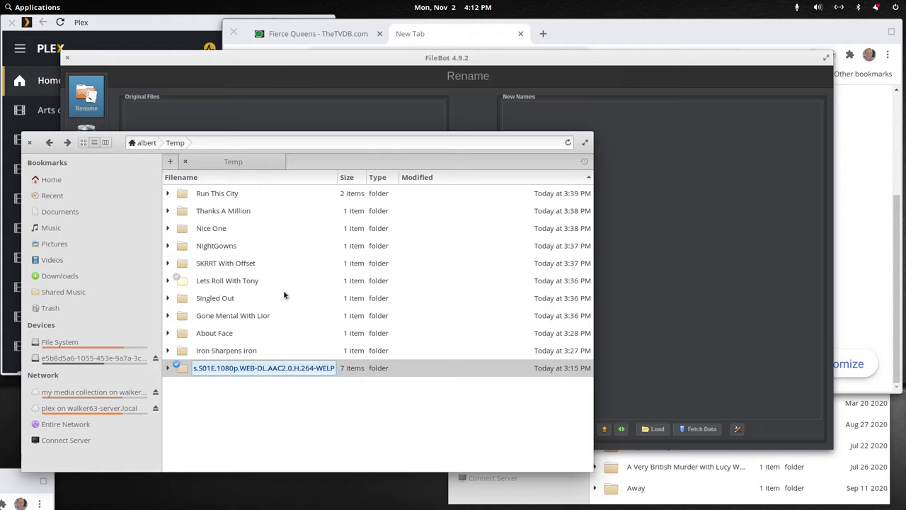
pyautogui.hotkey('ctrl', 'shift', 'Left')
pyautogui.hotkey('ctrl', 'shift', 'Left')
pyautogui.hotkey('ctrl', 'shift', 'Left')
pyautogui.hotkey('ctrl', 'shift', 'Left')
pyautogui.hotkey('ctrl', 'shift', 'Left')
pyautogui.hotkey('ctrl', 'shift', 'Left')
pyautogui.hotkey('ctrl', 'shift', 'Left')
pyautogui.hotkey('ctrl', 'shift', 'Left')
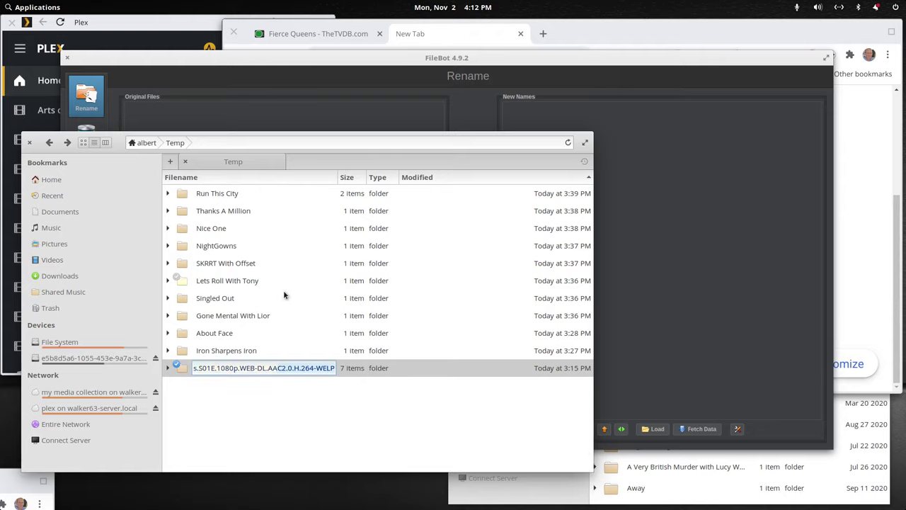
pyautogui.hotkey('shift', 'Left')
pyautogui.hotkey('shift', 'Left')
pyautogui.hotkey('shift', 'Left')
pyautogui.hotkey('shift', 'Left')
pyautogui.hotkey('shift', 'Left')
pyautogui.hotkey('shift', 'Left')
pyautogui.hotkey('shift', 'Left')
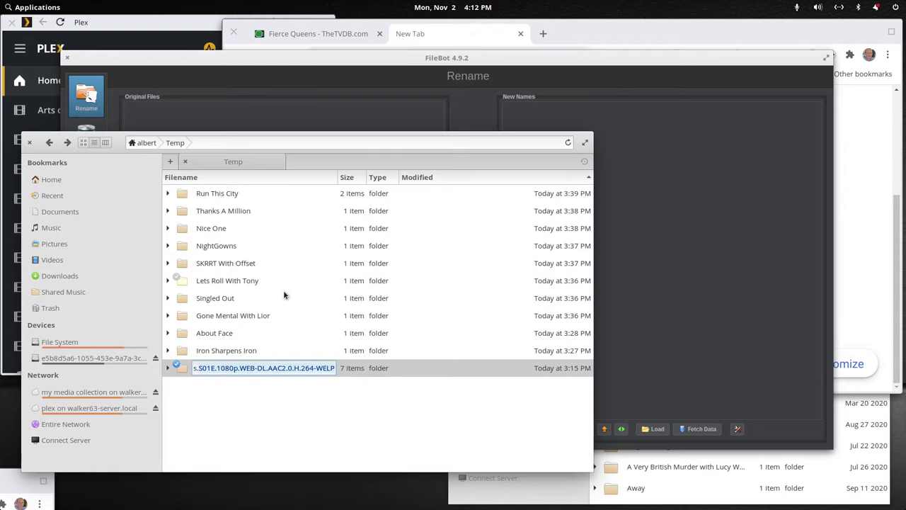
pyautogui.press('BackSpace')
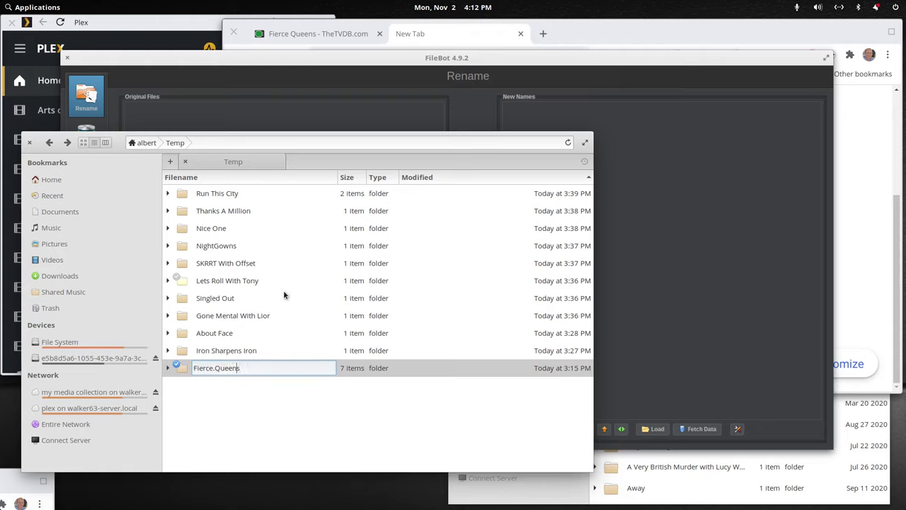
pyautogui.press('Return')
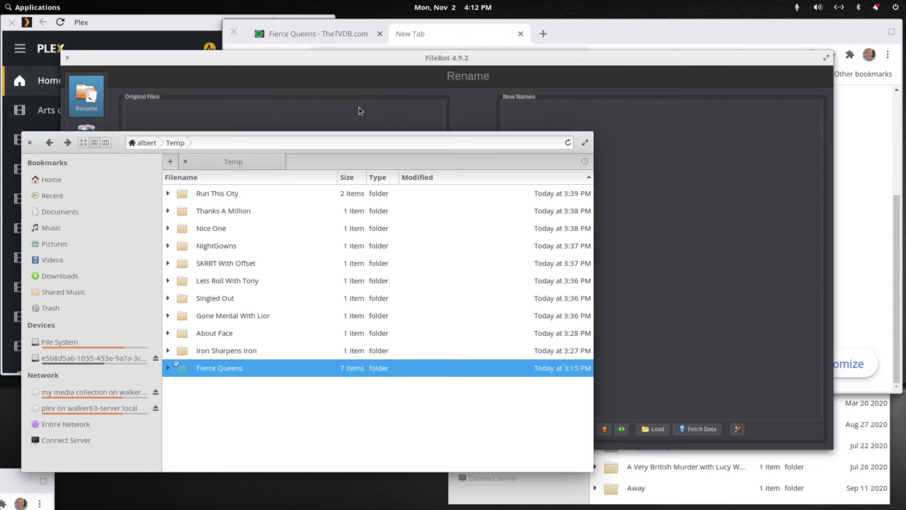
pyautogui.click(225, 373)
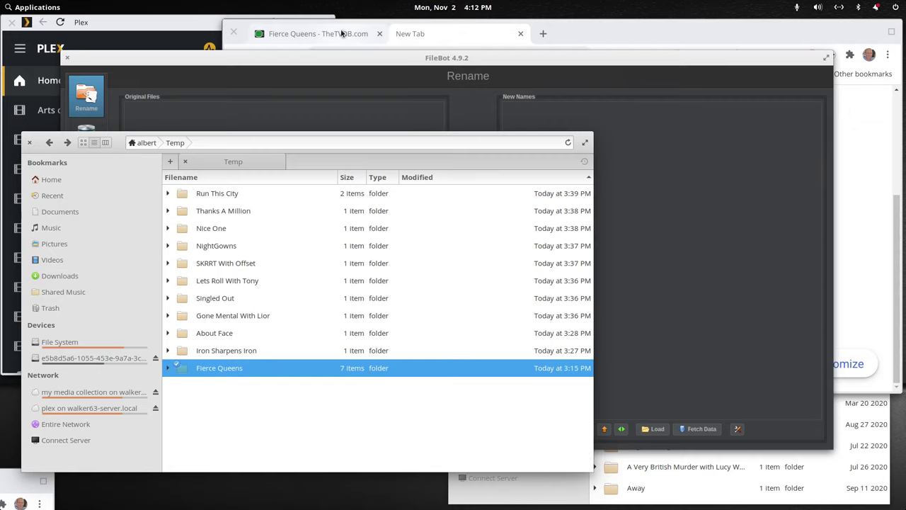
# Step: Check the exact 'Fierce Queens' title on the TheTVDB series page, then return to Files
pyautogui.click(315, 33)
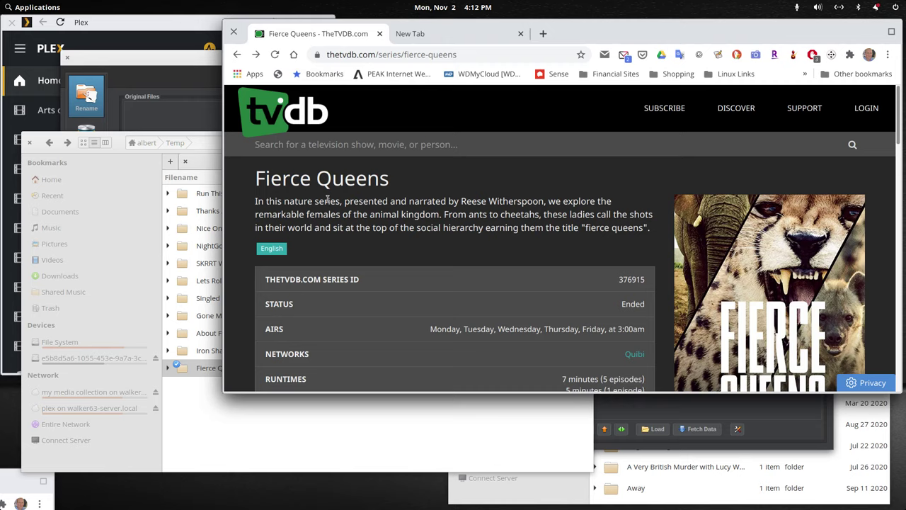
pyautogui.moveTo(256, 179); pyautogui.dragTo(391, 178)
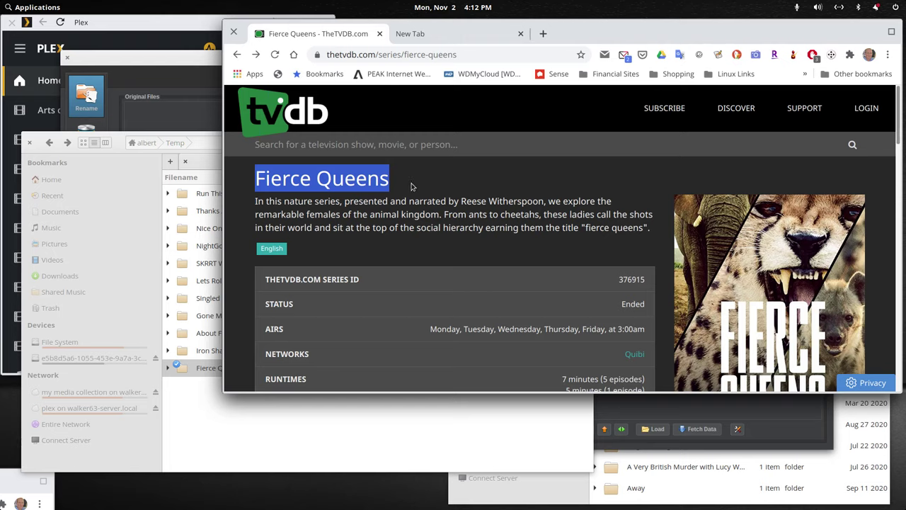
pyautogui.click(412, 184)
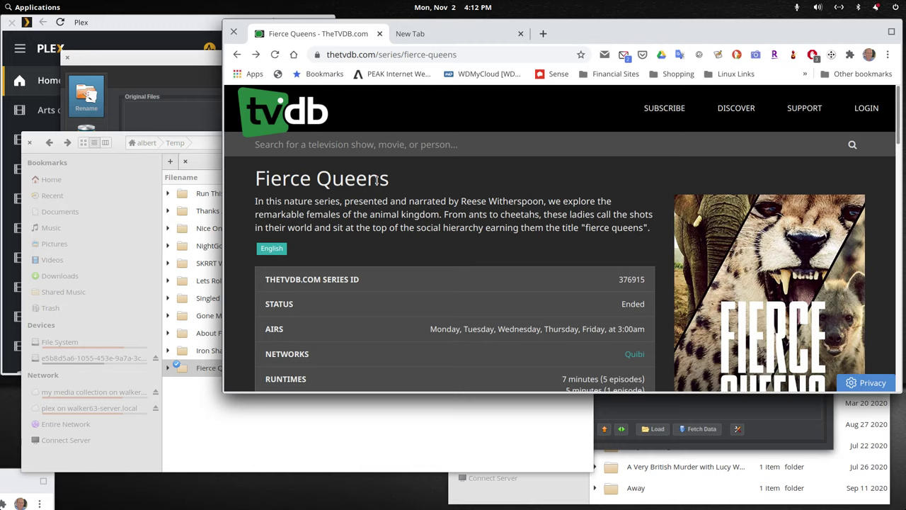
pyautogui.moveTo(388, 179); pyautogui.dragTo(258, 184)
pyautogui.click(414, 180)
pyautogui.click(320, 450)
# Step: Create a new 'Season 01' folder inside the Fierce Queens folder
pyautogui.doubleClick(223, 369)
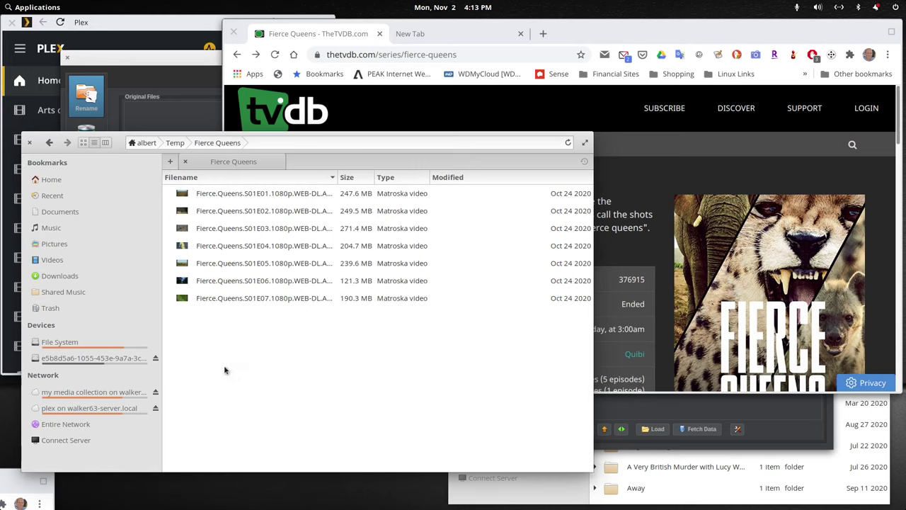
pyautogui.rightClick(270, 370)
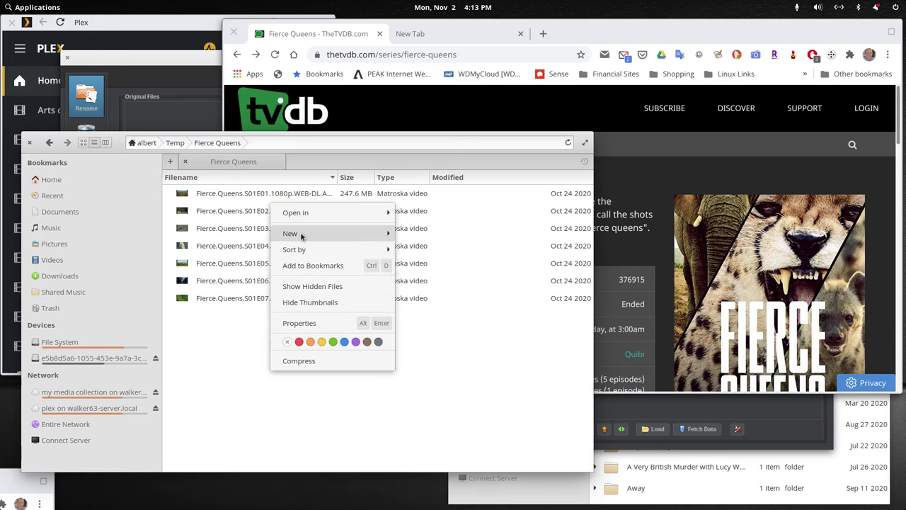
pyautogui.moveTo(307, 235)
pyautogui.click(411, 231)
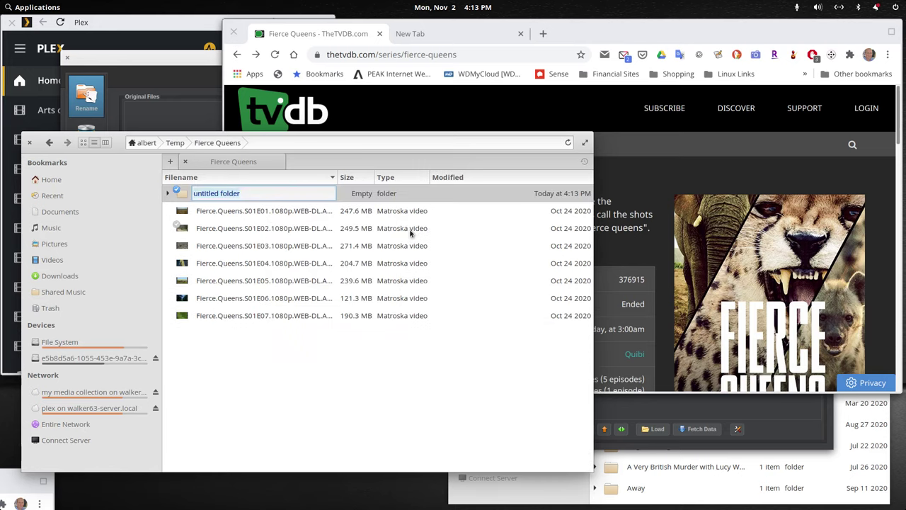
pyautogui.write('Season 01')
pyautogui.press('Return')
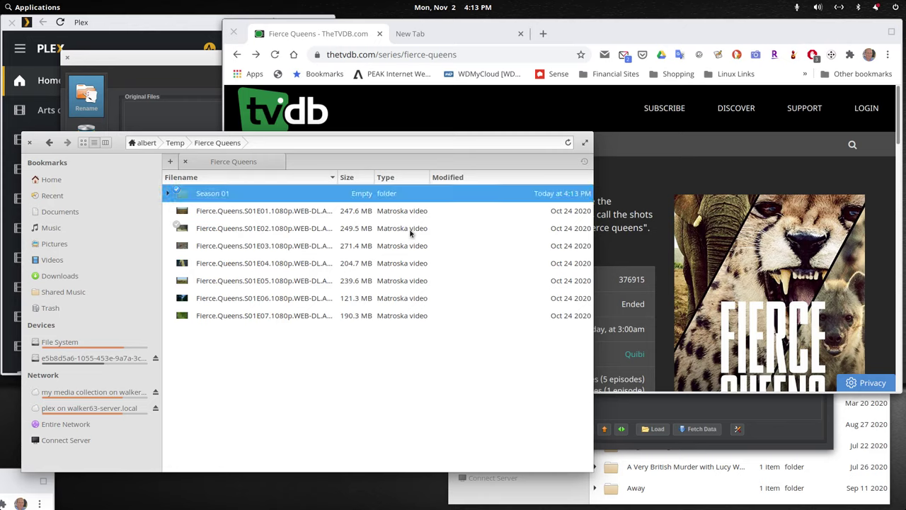
# Step: Move the seven S01E01–S01E07 episode files into Season 01 and widen the Filename column
pyautogui.press('Down')
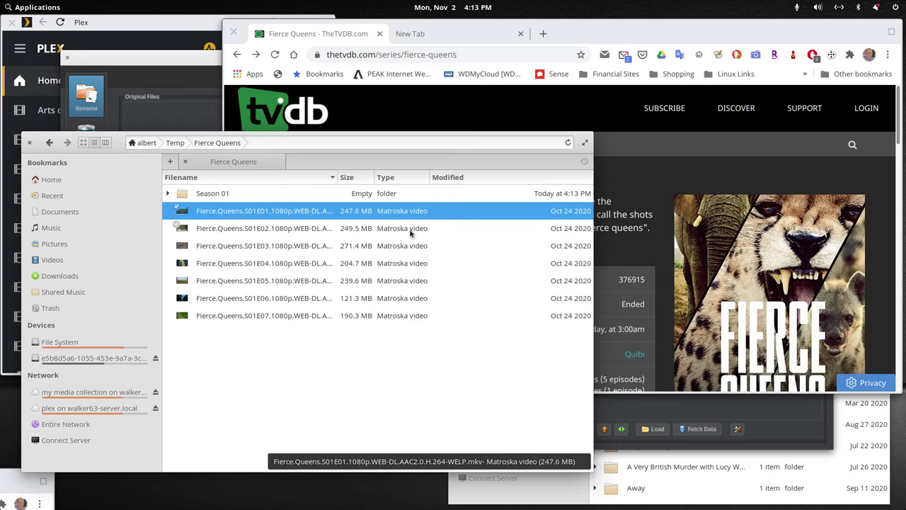
pyautogui.hotkey('shift', 'Down')
pyautogui.hotkey('shift', 'Down')
pyautogui.hotkey('shift', 'Down')
pyautogui.hotkey('shift', 'Down')
pyautogui.hotkey('shift', 'Down')
pyautogui.hotkey('shift', 'Down')
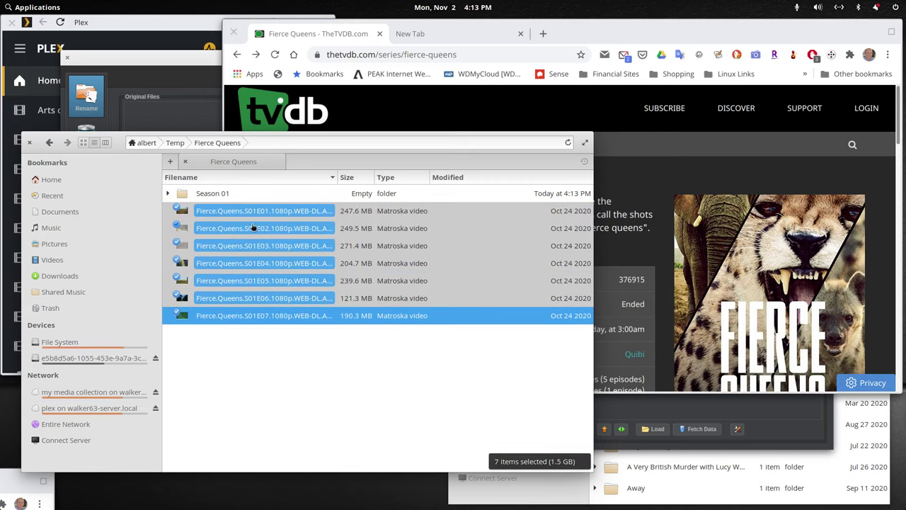
pyautogui.doubleClick(212, 193)
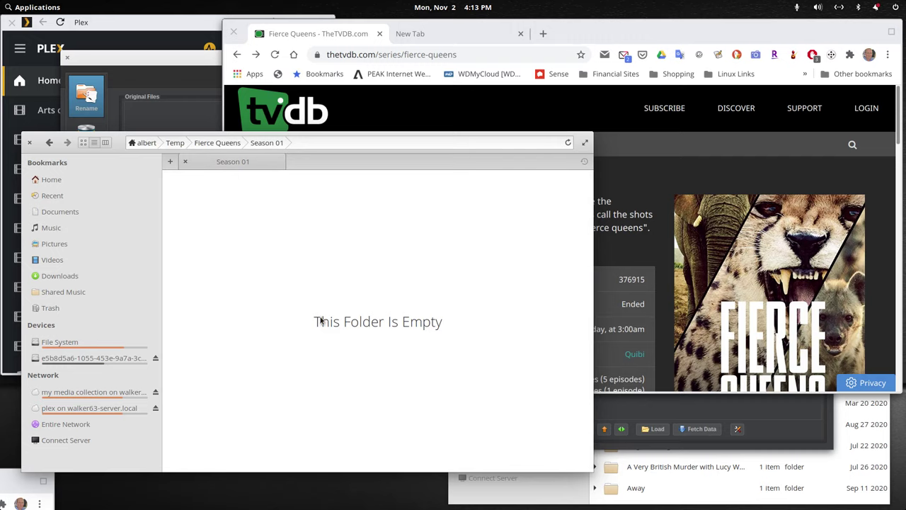
pyautogui.hotkey('ctrl', 'v')
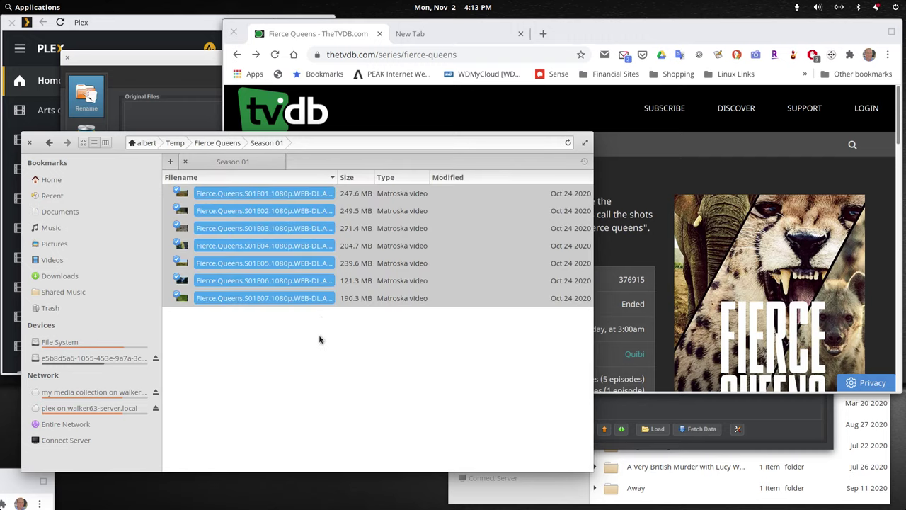
pyautogui.click(284, 339)
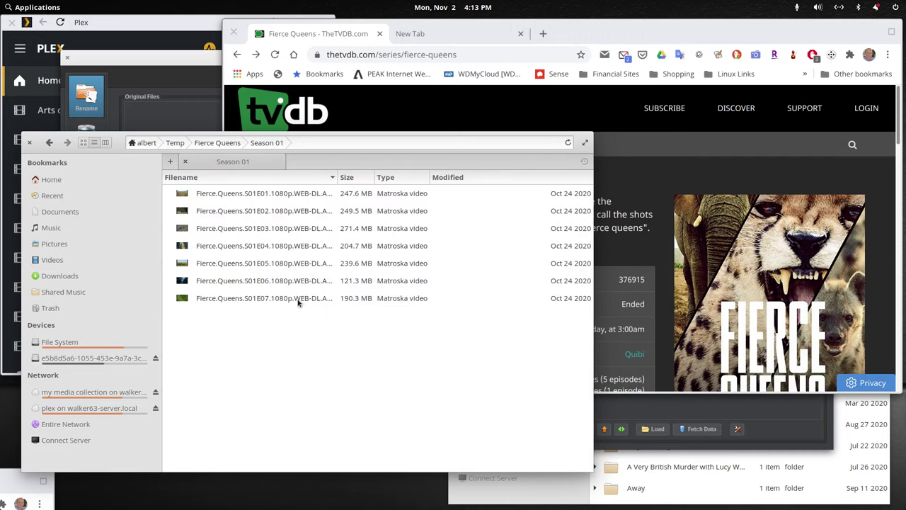
pyautogui.moveTo(332, 180); pyautogui.dragTo(407, 181)
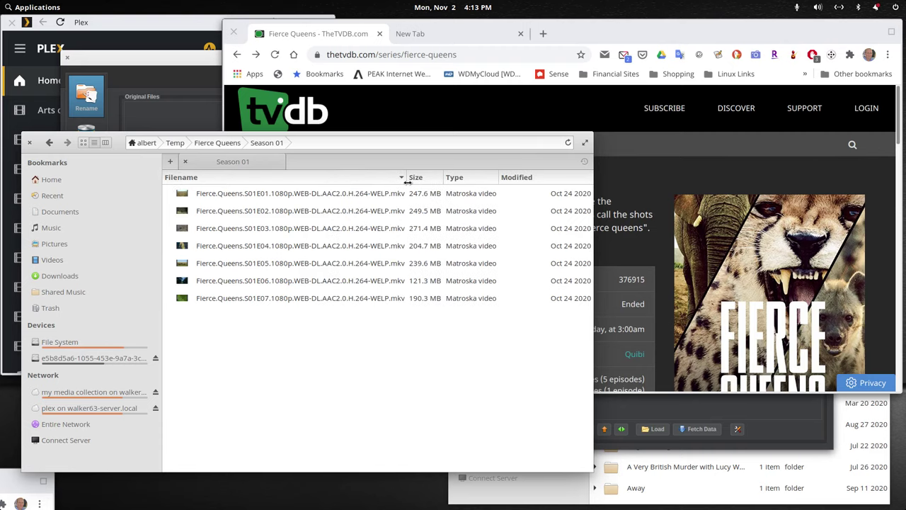
pyautogui.rightClick(277, 196)
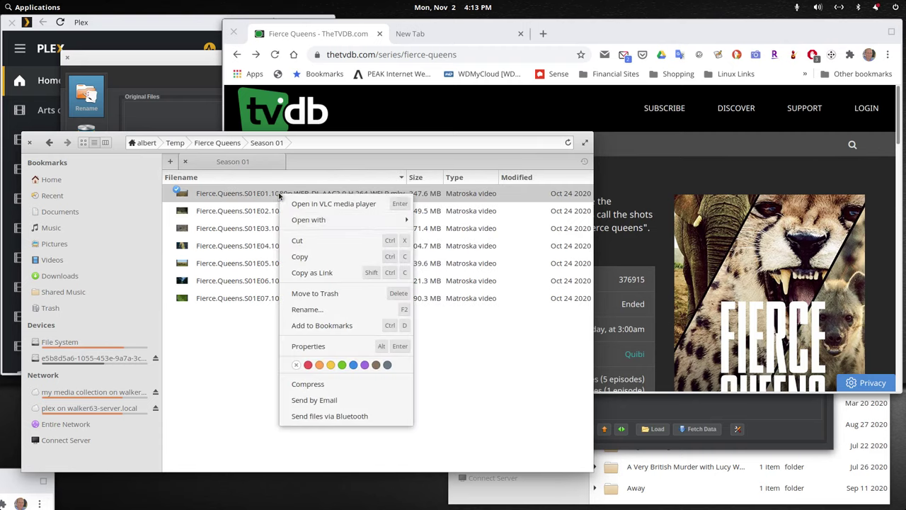
pyautogui.click(307, 310)
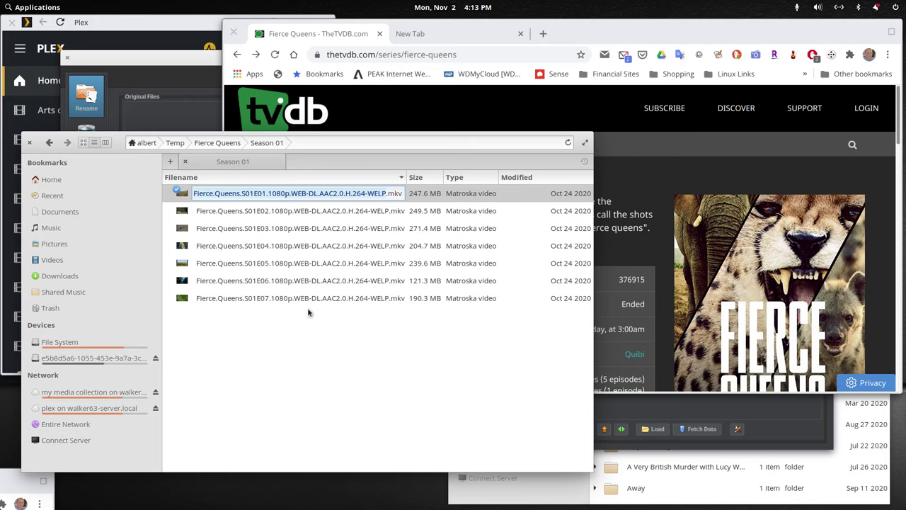
pyautogui.press('Right')
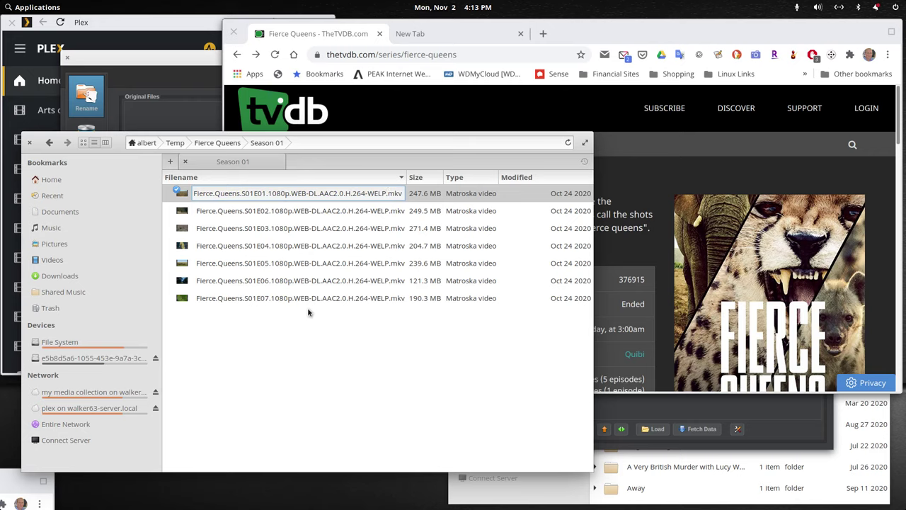
pyautogui.hotkey('shift', 'Left')
pyautogui.hotkey('shift', 'Left')
pyautogui.hotkey('shift', 'Left')
pyautogui.hotkey('shift', 'Left')
pyautogui.hotkey('shift', 'Left')
pyautogui.hotkey('shift', 'Left')
pyautogui.hotkey('shift', 'Left')
pyautogui.hotkey('shift', 'Left')
pyautogui.hotkey('shift', 'Left')
pyautogui.hotkey('shift', 'Left')
pyautogui.hotkey('shift', 'Left')
pyautogui.hotkey('shift', 'Left')
pyautogui.hotkey('shift', 'Left')
pyautogui.hotkey('shift', 'Left')
pyautogui.hotkey('shift', 'Left')
pyautogui.hotkey('shift', 'Left')
pyautogui.hotkey('shift', 'Left')
pyautogui.hotkey('shift', 'Left')
pyautogui.hotkey('shift', 'Left')
pyautogui.hotkey('shift', 'Left')
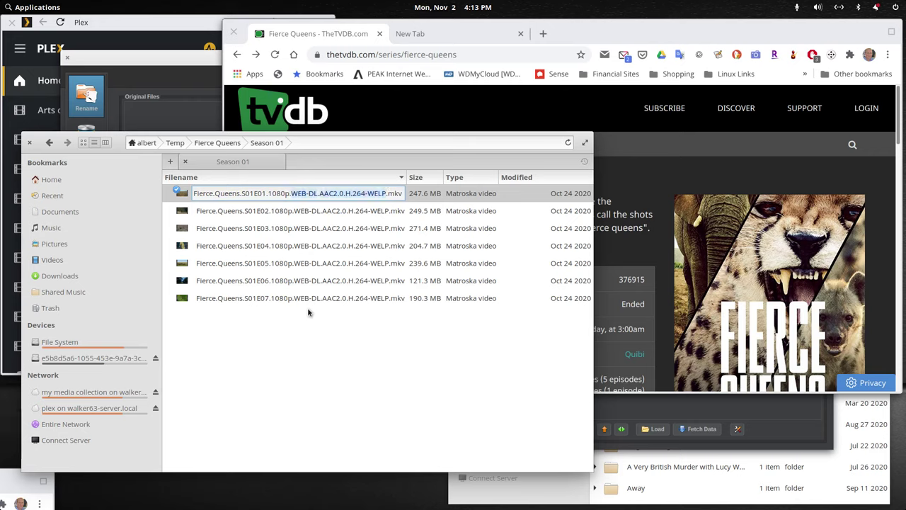
pyautogui.hotkey('shift', 'Left')
pyautogui.hotkey('shift', 'Left')
pyautogui.press('Right')
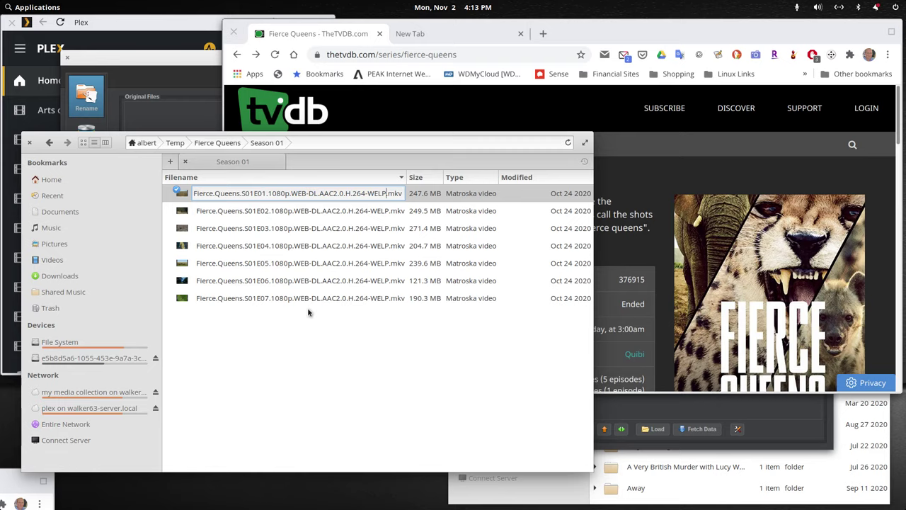
pyautogui.press('Return')
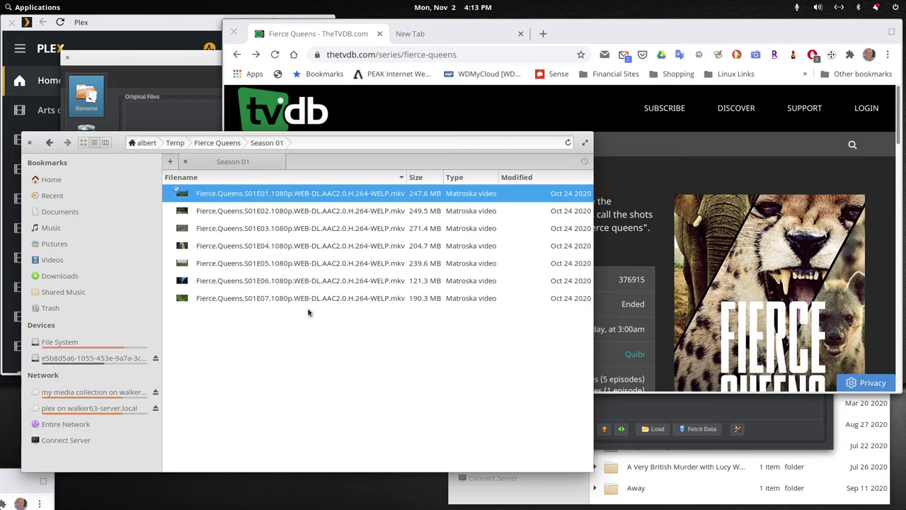
# Step: Load the Fierce Queens folder's seven episode files into FileBot with Load > Select Folder
pyautogui.click(190, 60)
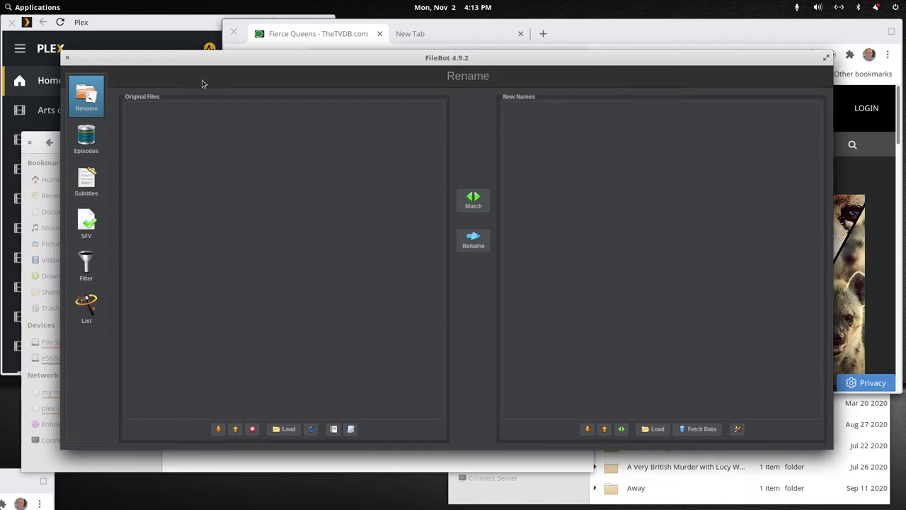
pyautogui.click(286, 429)
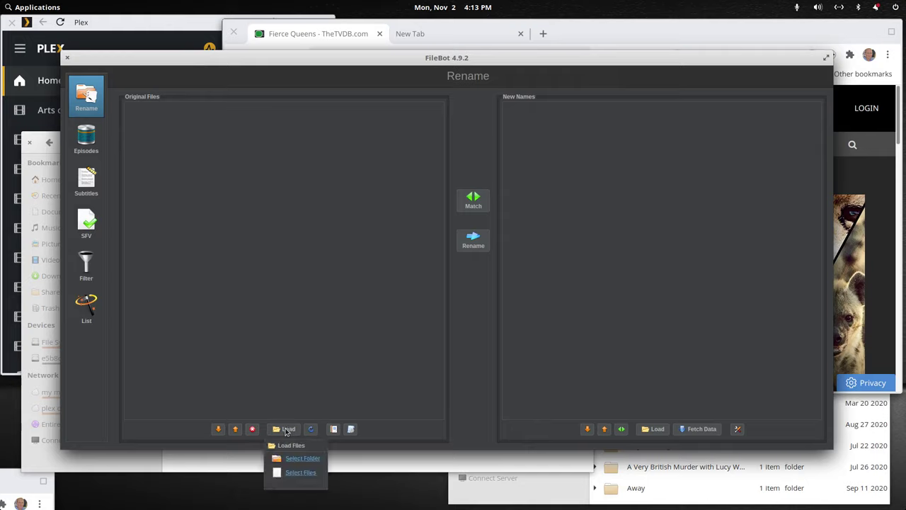
pyautogui.click(296, 464)
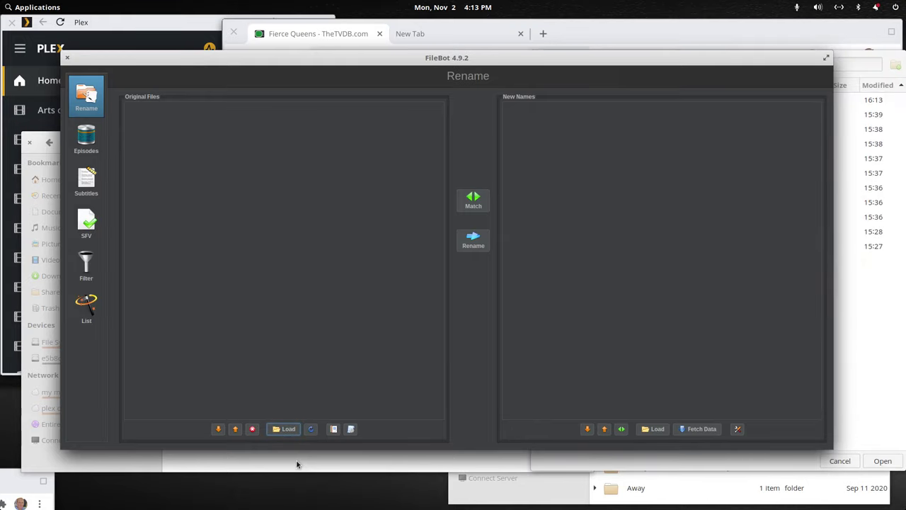
pyautogui.click(857, 409)
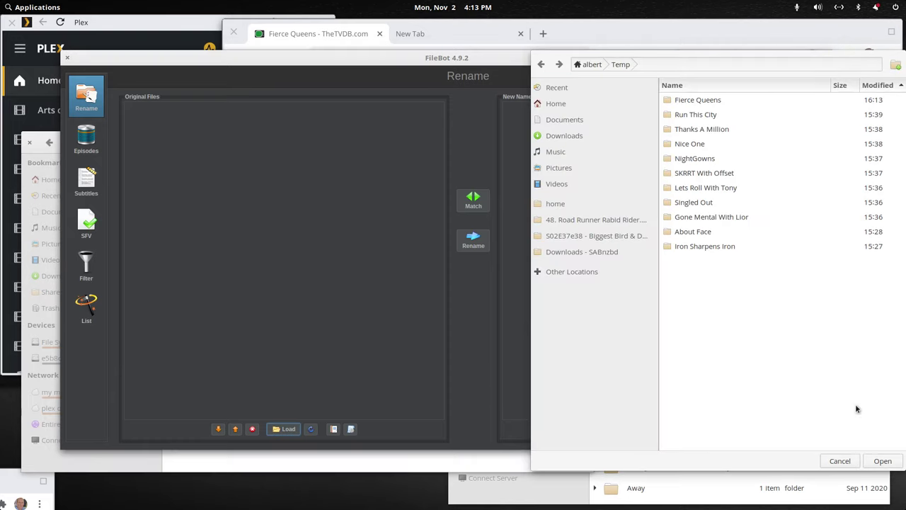
pyautogui.moveTo(559, 54); pyautogui.dragTo(488, 47)
pyautogui.doubleClick(615, 92)
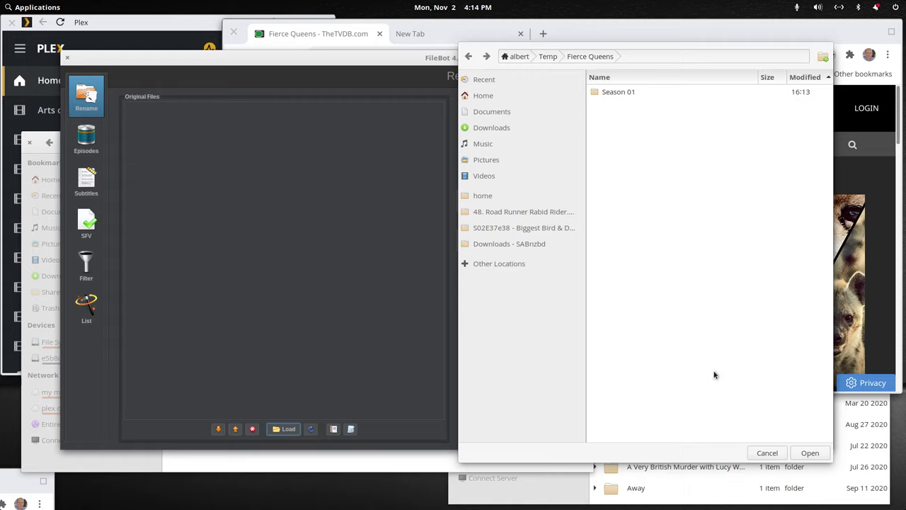
pyautogui.click(809, 454)
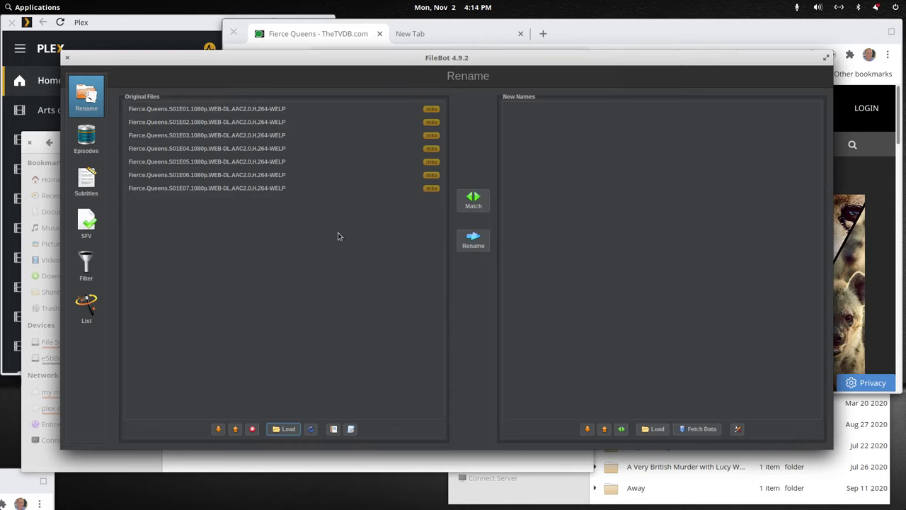
# Step: Match the episodes against TheTVDB, choosing Fierce Queens and skipping the extra Queens prompt
pyautogui.click(473, 207)
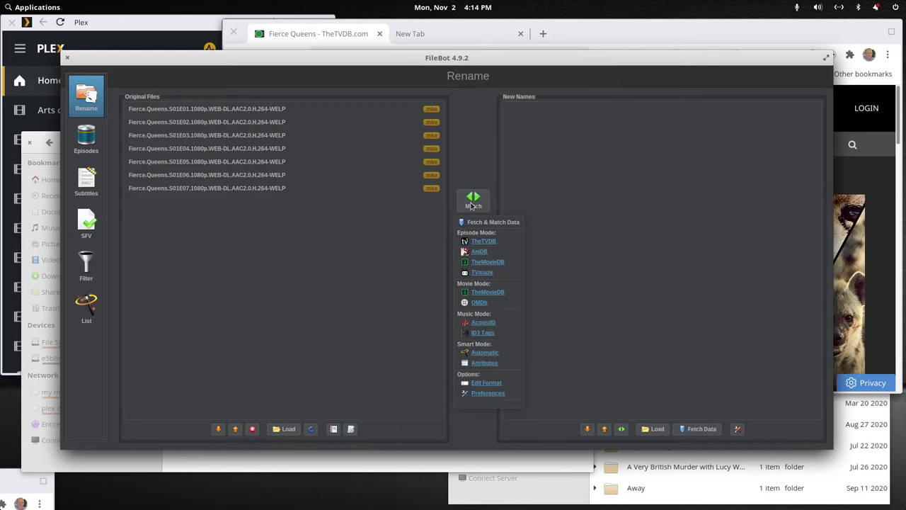
pyautogui.click(484, 241)
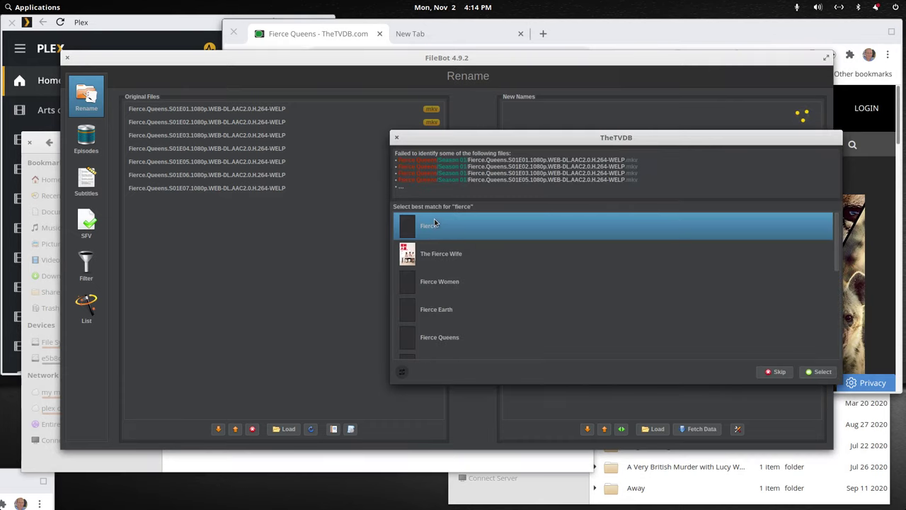
pyautogui.moveTo(445, 260)
pyautogui.moveTo(436, 344)
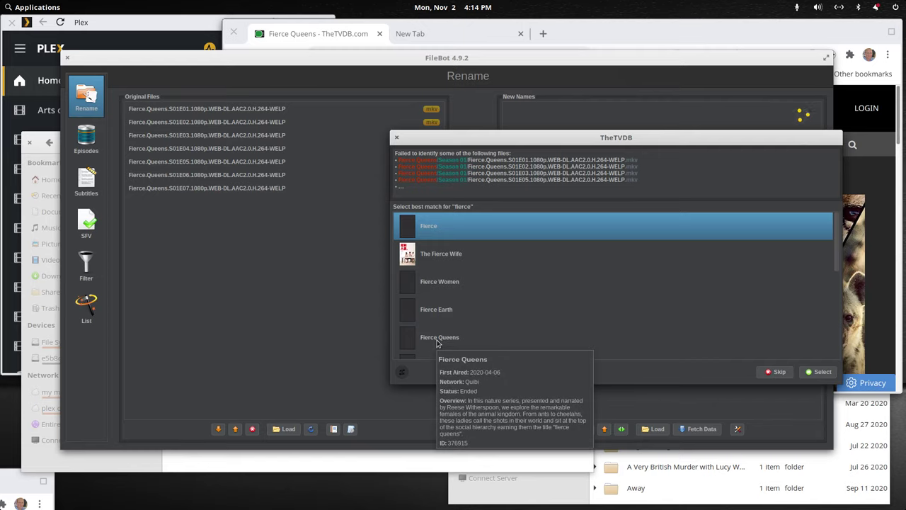
pyautogui.click(437, 340)
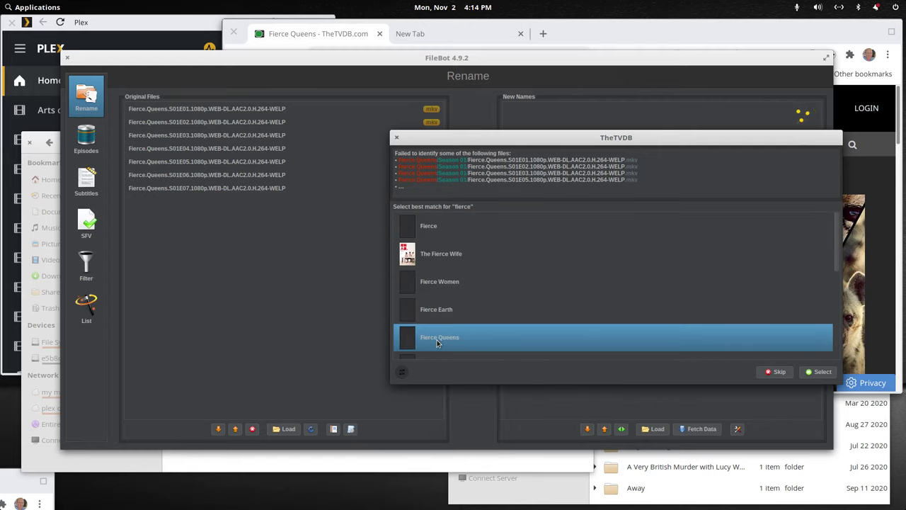
pyautogui.click(820, 373)
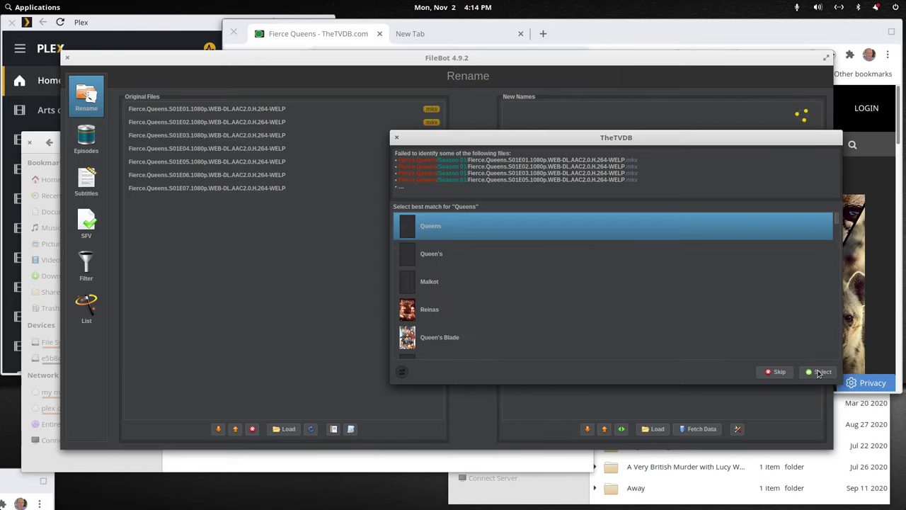
pyautogui.scroll(-3, 456, 311)
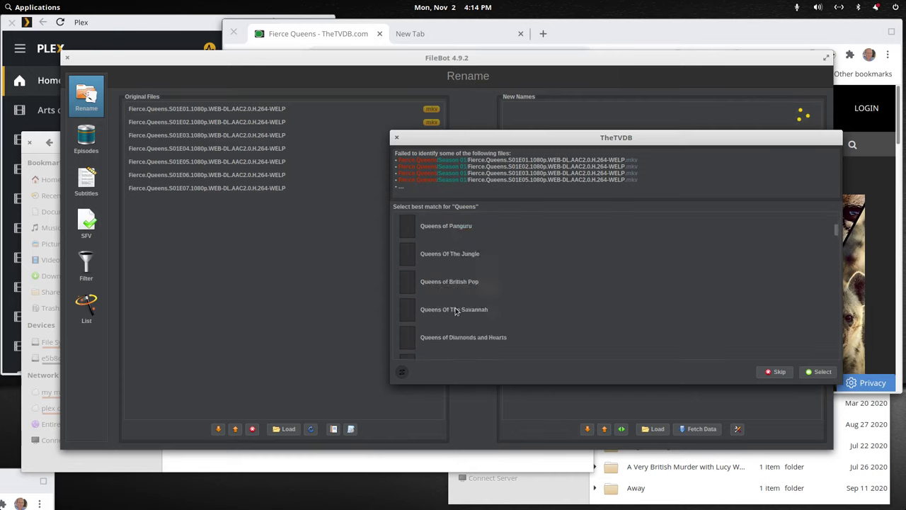
pyautogui.scroll(-3, 455, 311)
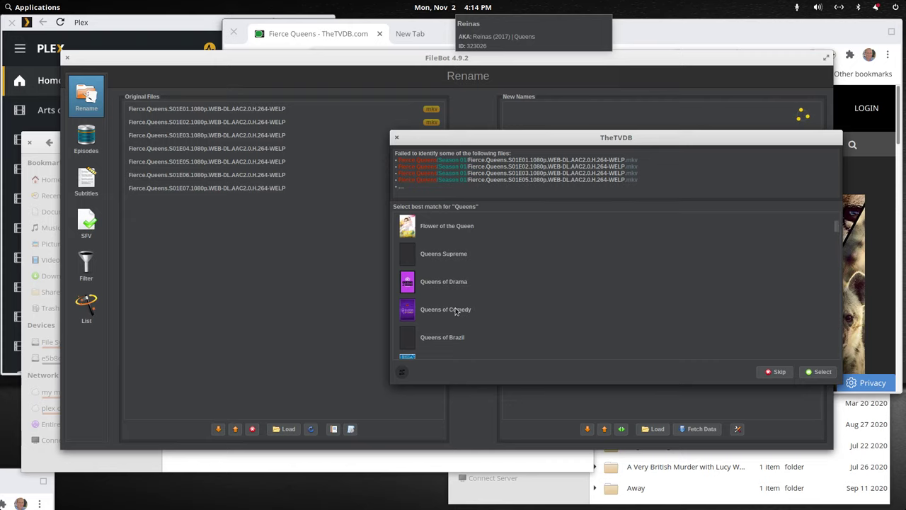
pyautogui.scroll(1, 455, 311)
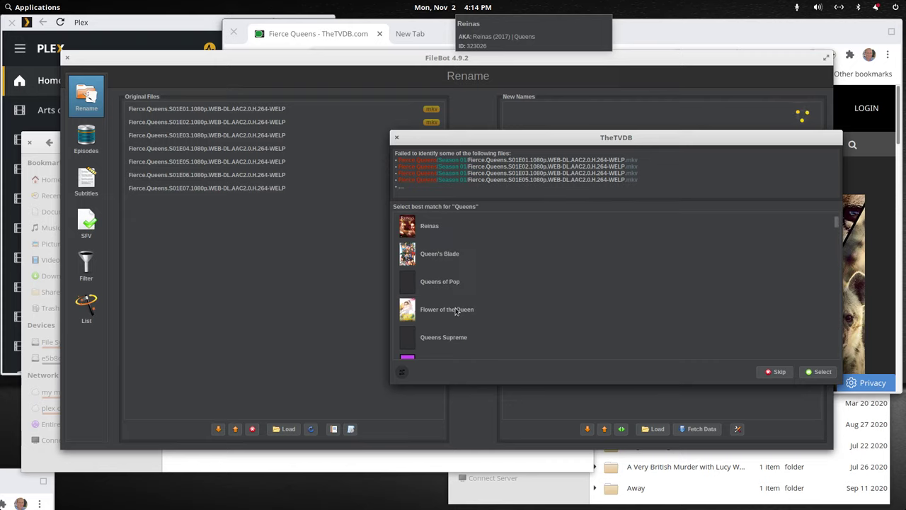
pyautogui.click(775, 372)
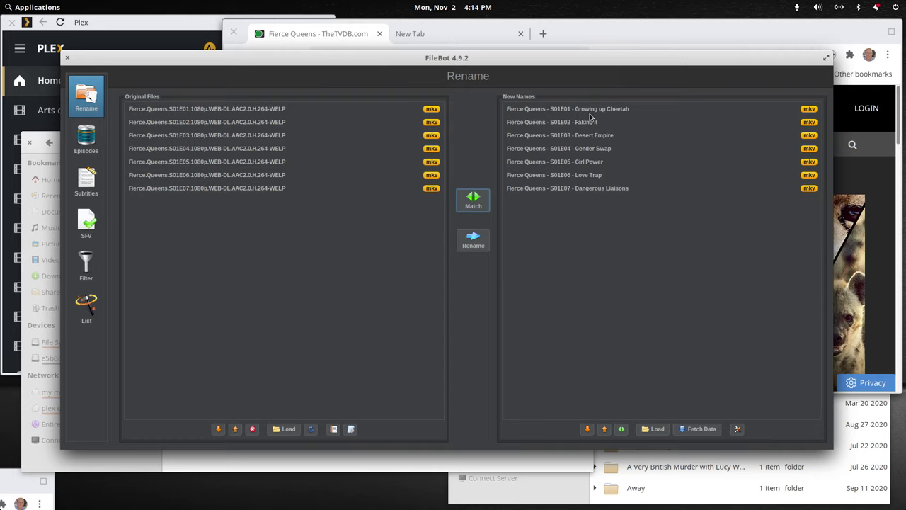
# Step: Open the Season 1 episode list on TheTVDB's Fierce Queens page
pyautogui.click(336, 37)
pyautogui.scroll(-5, 415, 262)
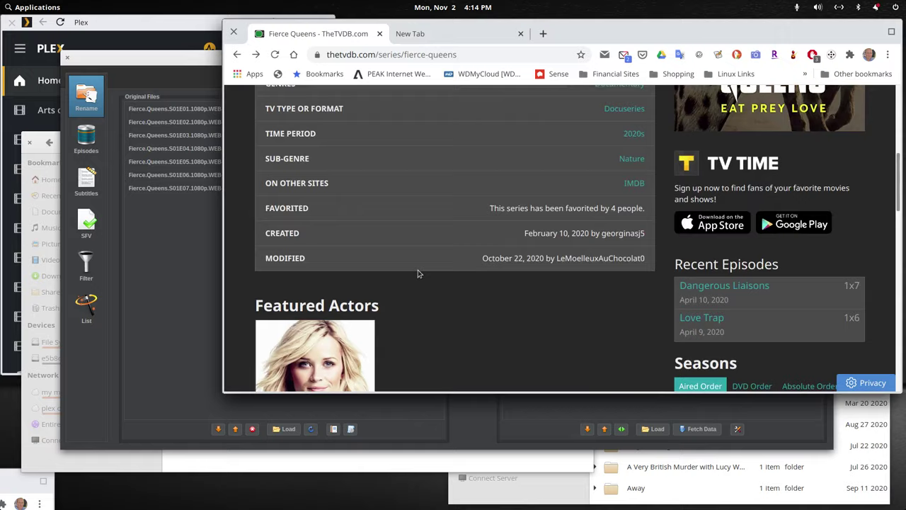
pyautogui.scroll(-3, 417, 274)
pyautogui.scroll(2, 549, 290)
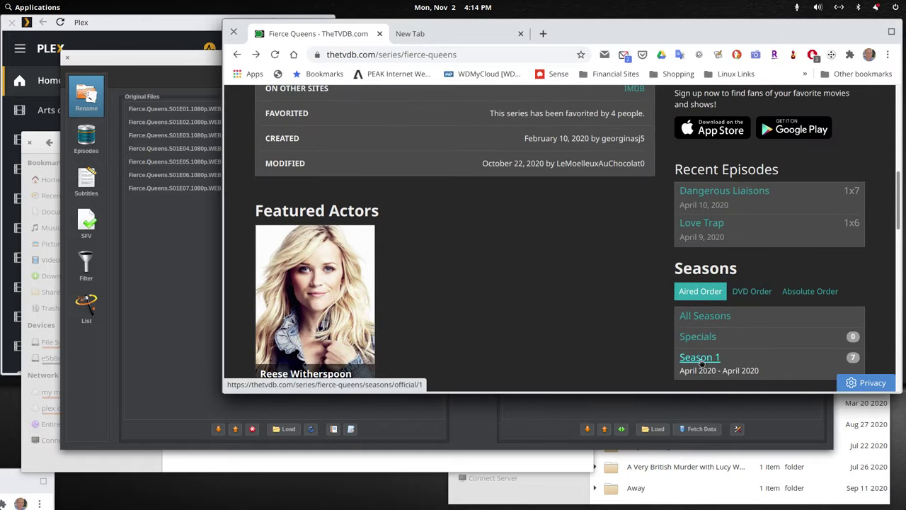
pyautogui.click(699, 357)
pyautogui.scroll(-3, 623, 354)
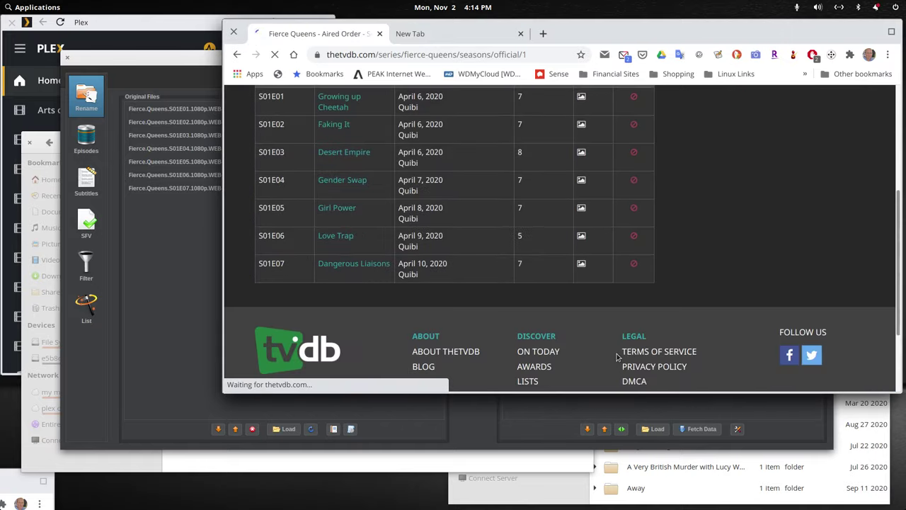
pyautogui.scroll(2, 552, 319)
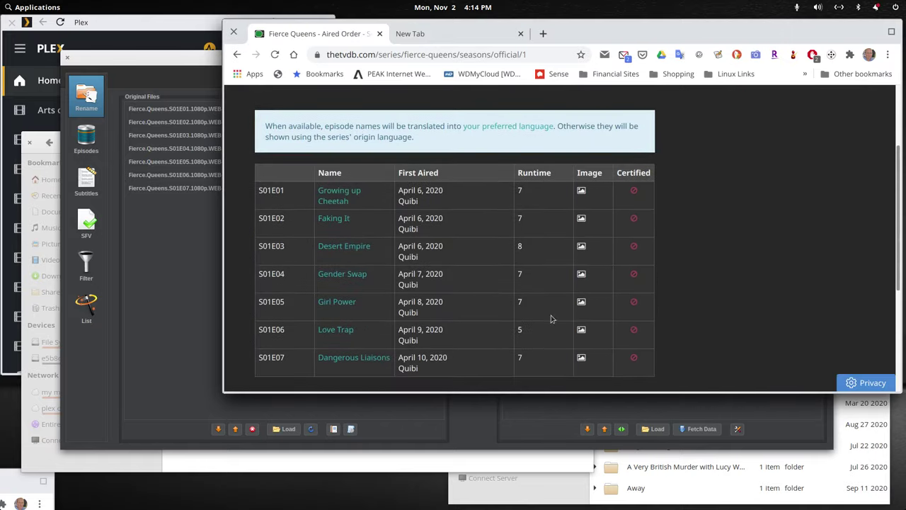
# Step: Compare each matched New Name with TheTVDB's episode list, then rename all seven episode files
pyautogui.click(154, 59)
pyautogui.click(224, 109)
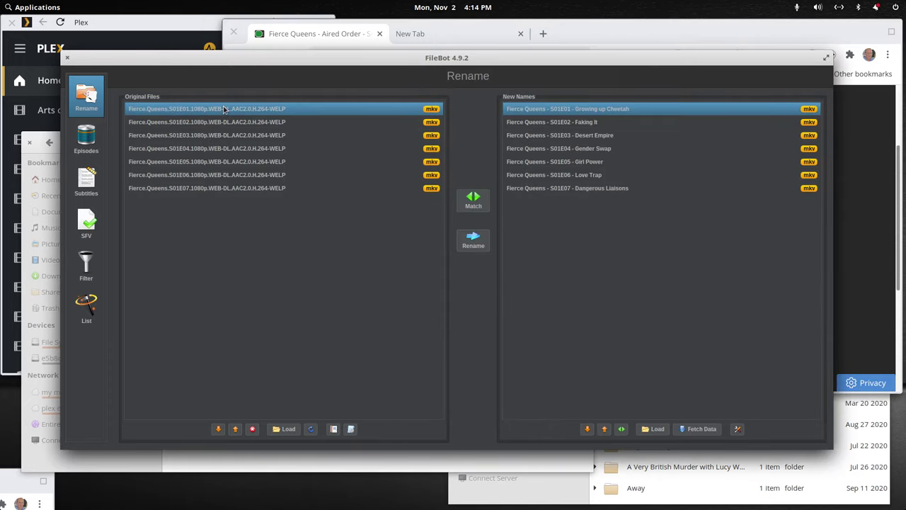
pyautogui.press('Down')
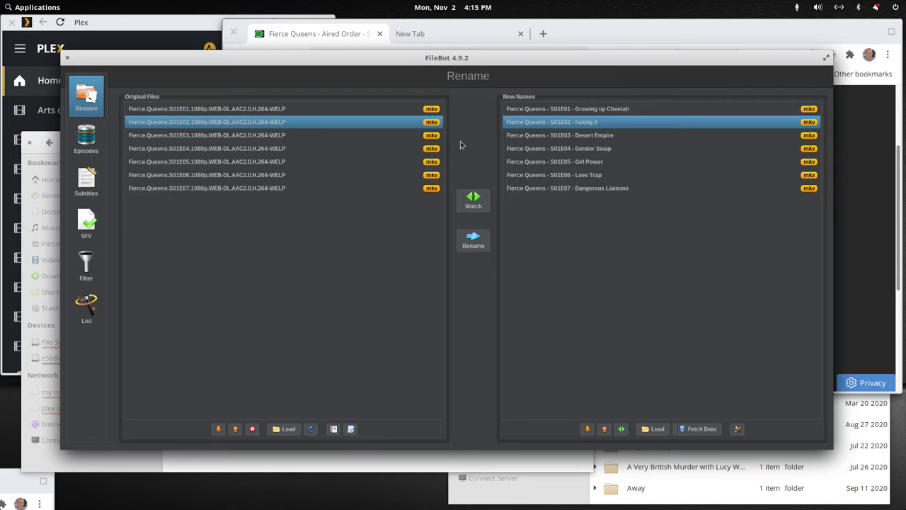
pyautogui.press('Down')
pyautogui.press('Down')
pyautogui.press('Down')
pyautogui.press('Down')
pyautogui.press('Down')
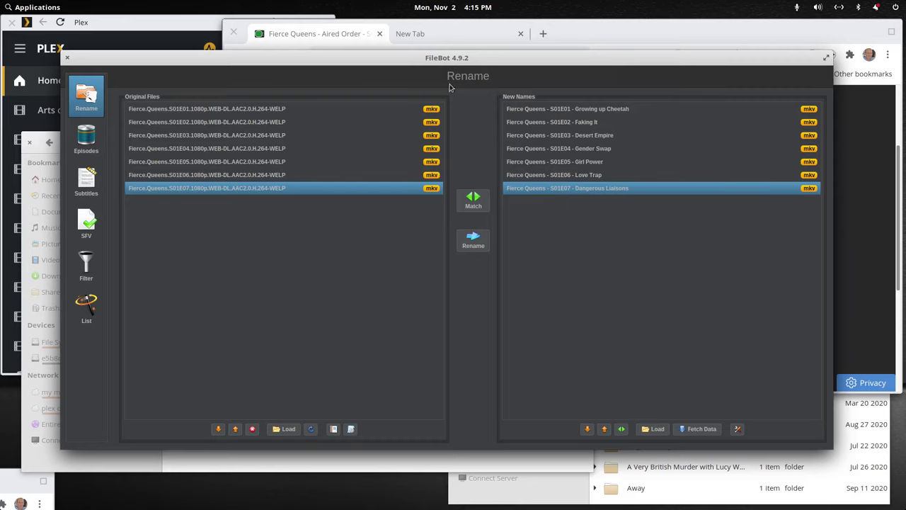
pyautogui.click(318, 33)
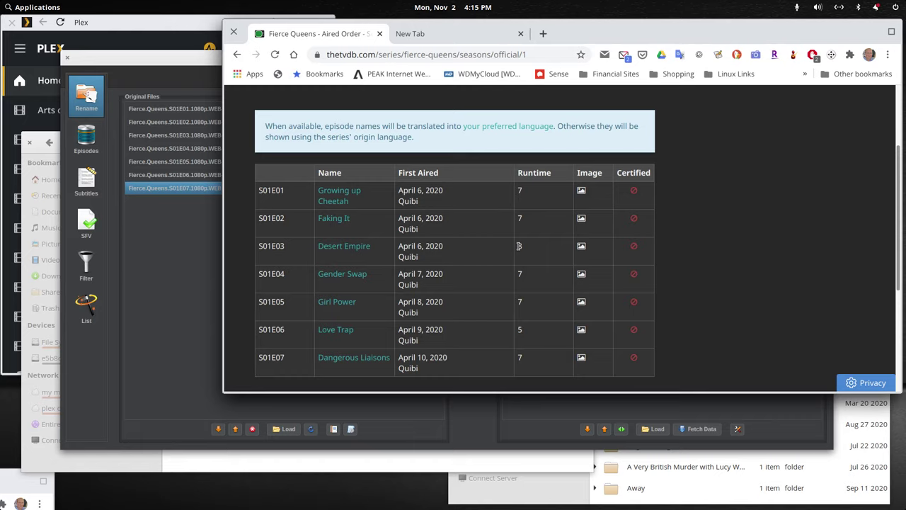
pyautogui.click(150, 61)
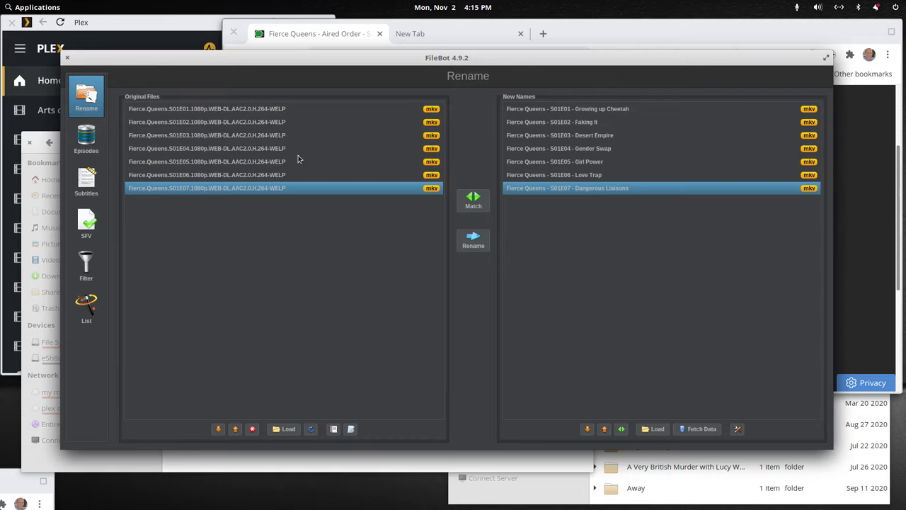
pyautogui.click(210, 109)
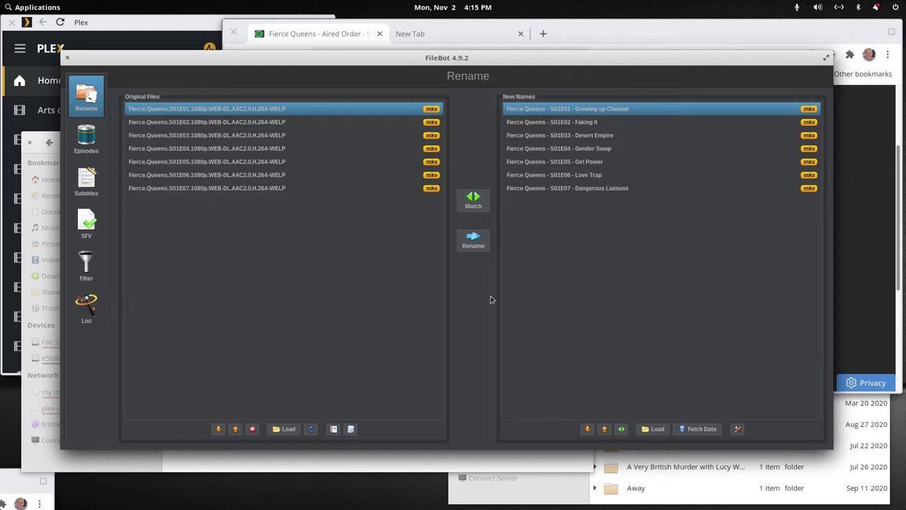
pyautogui.click(477, 244)
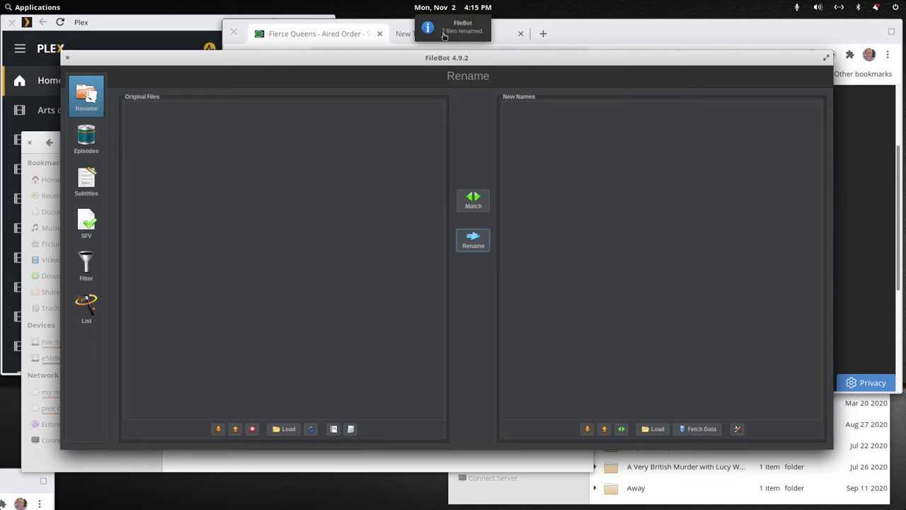
# Step: Close FileBot and select the S01E01 Growing up Cheetah file in Files' Season 01 folder
pyautogui.click(67, 58)
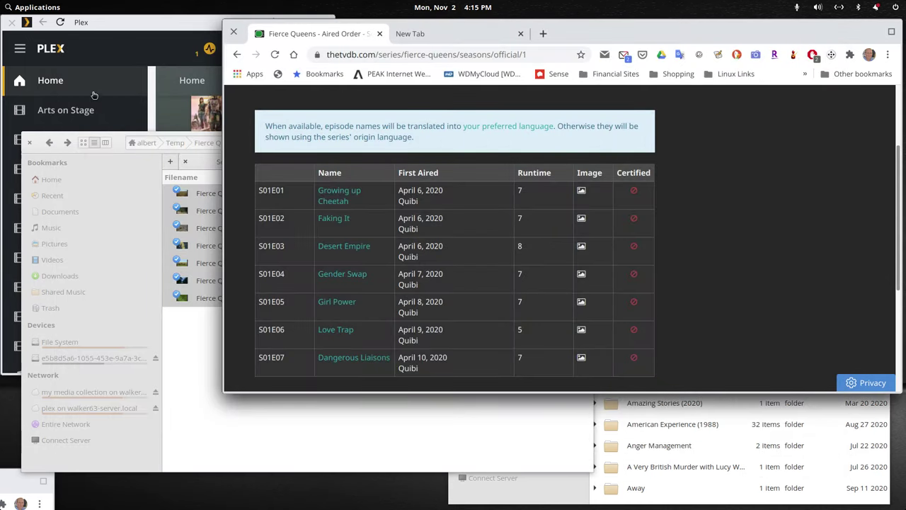
pyautogui.click(195, 360)
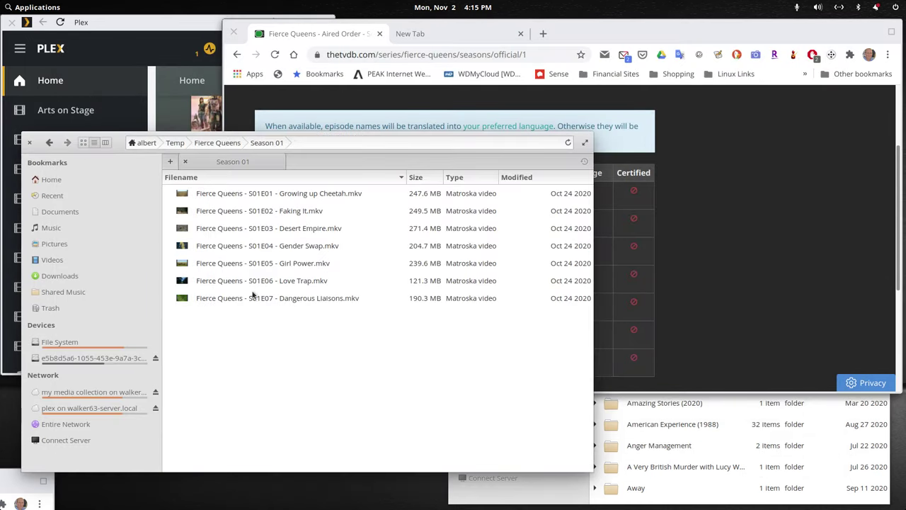
pyautogui.click(269, 196)
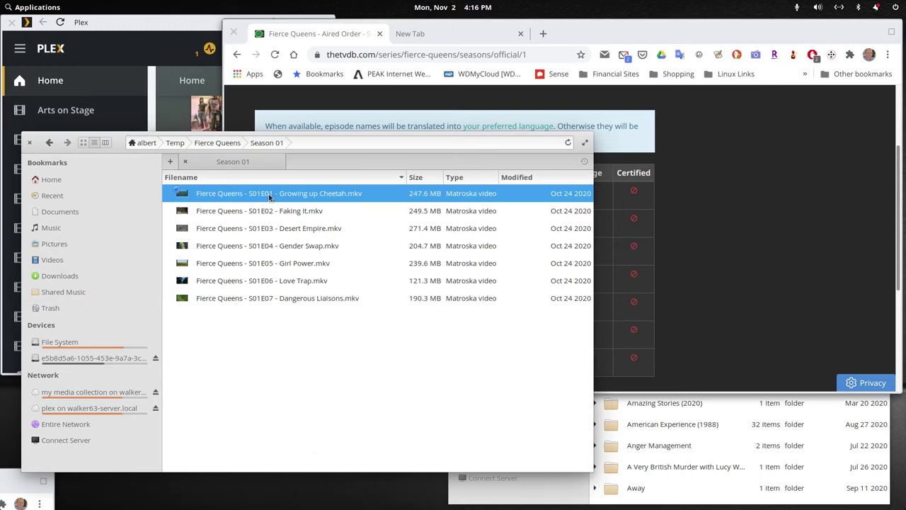
# Step: Add ' -' and the release tag 1080p.WEB-DL.AAC2.0.H.264-WELP before .mkv in that file's name
pyautogui.rightClick(269, 196)
pyautogui.click(318, 313)
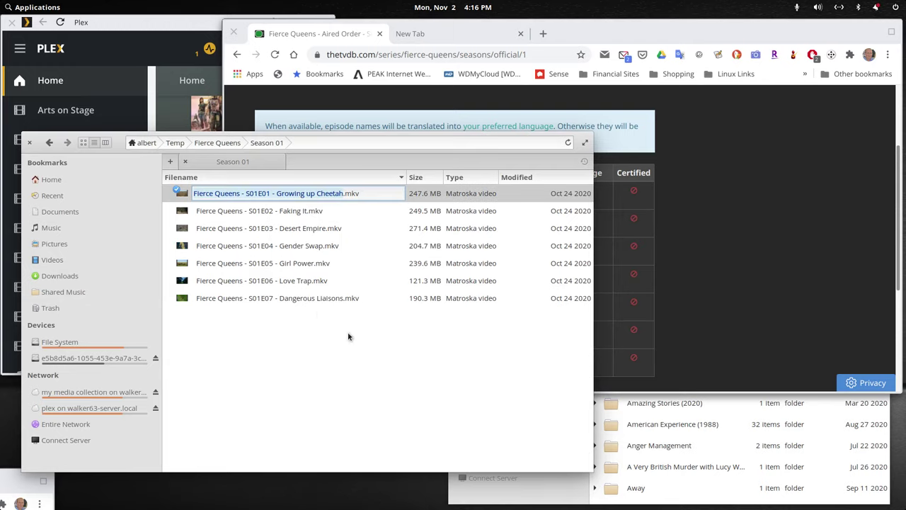
pyautogui.press('Right')
pyautogui.write('-')
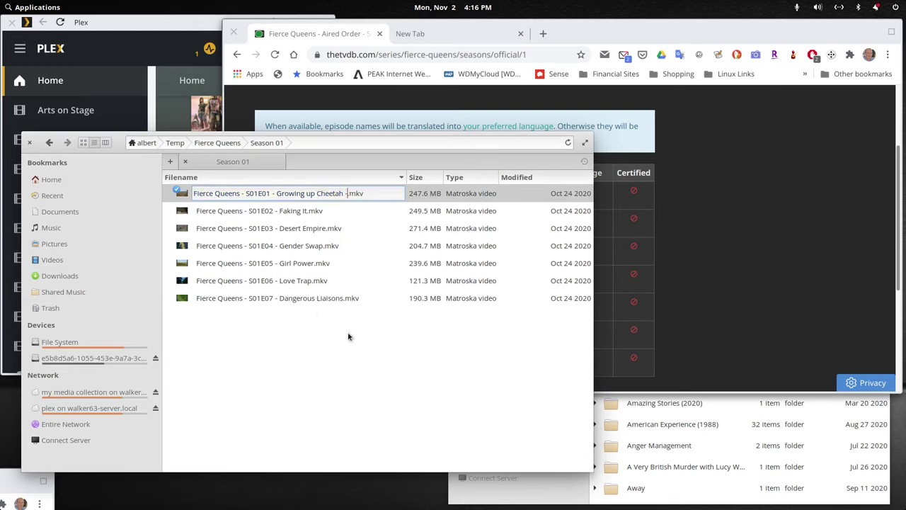
pyautogui.write('1080p.WEB-DL.AAC2.0.H.264-WELP')
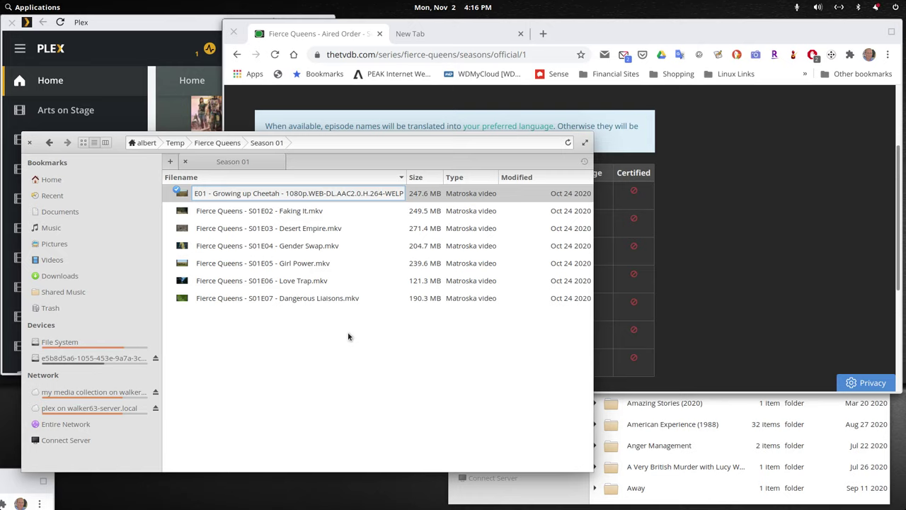
pyautogui.press('Return')
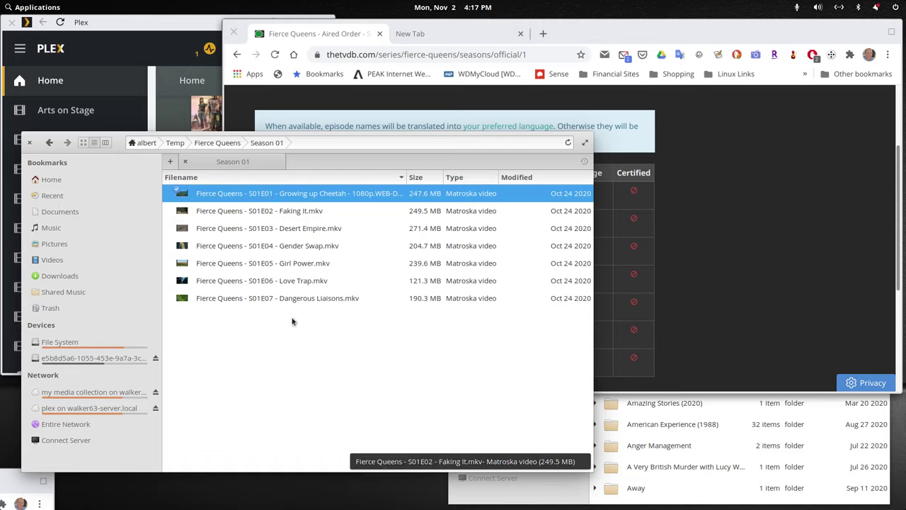
# Step: Cut the Fierce Queens folder from Temp and paste it into the server's TV Show Collections folder
pyautogui.click(50, 143)
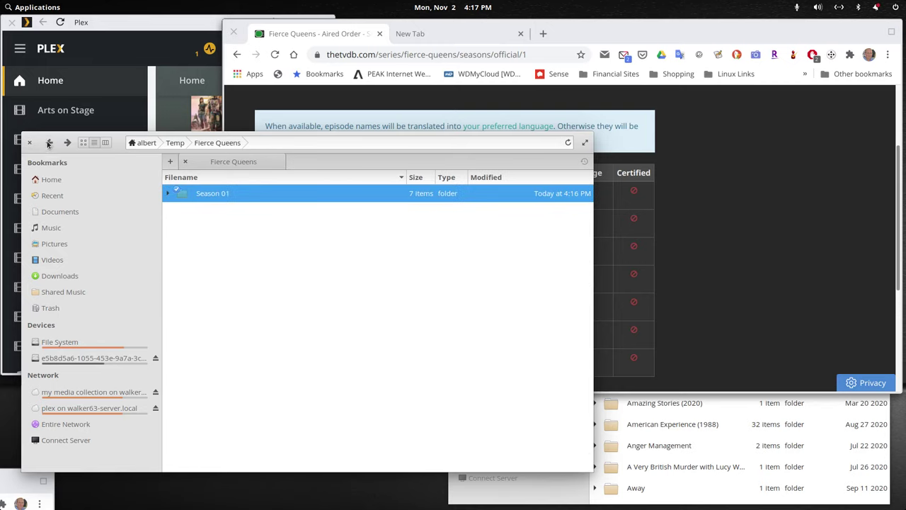
pyautogui.click(49, 143)
pyautogui.rightClick(213, 198)
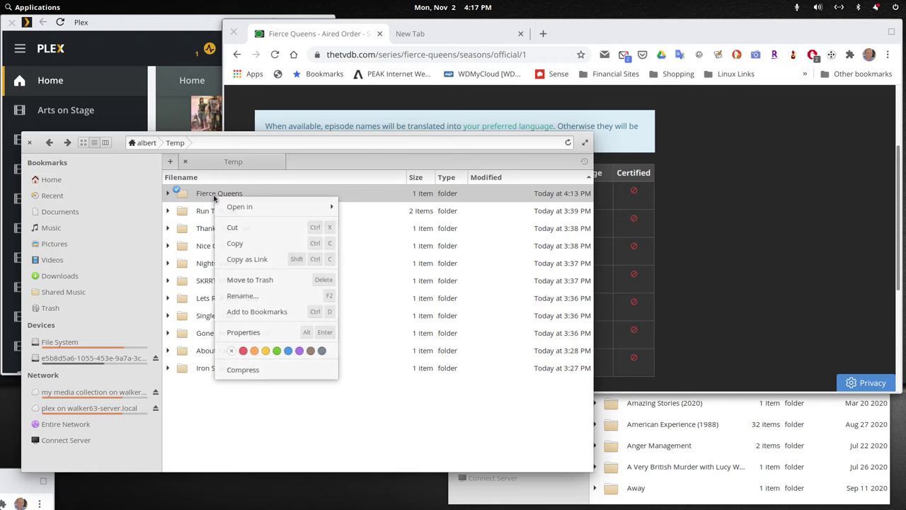
pyautogui.click(234, 228)
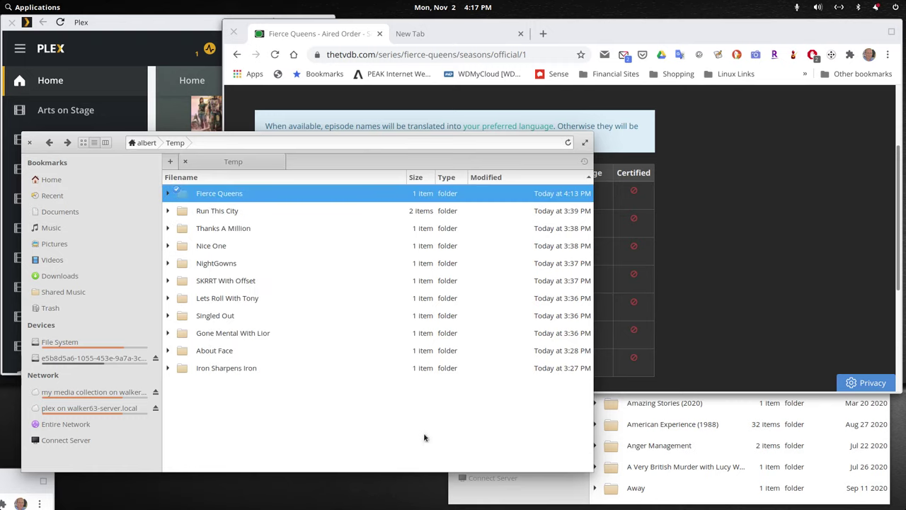
pyautogui.click(582, 489)
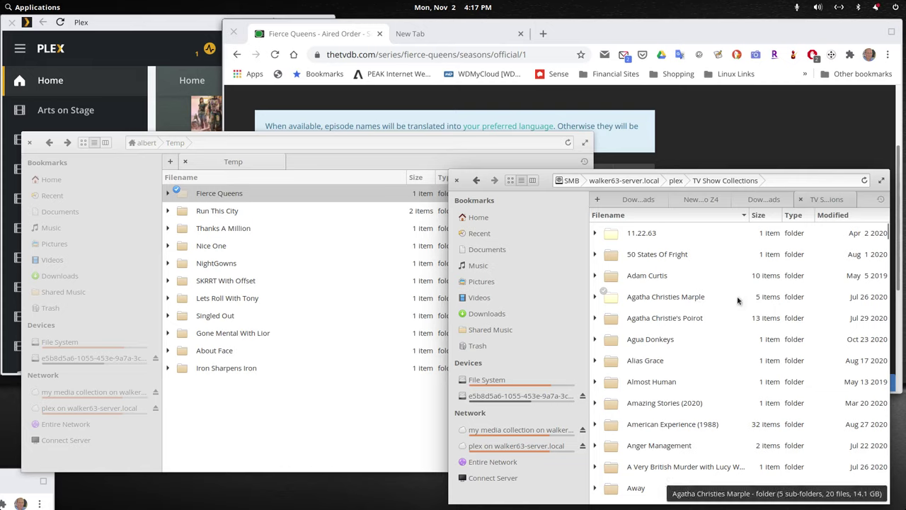
pyautogui.rightClick(738, 301)
pyautogui.press('Escape')
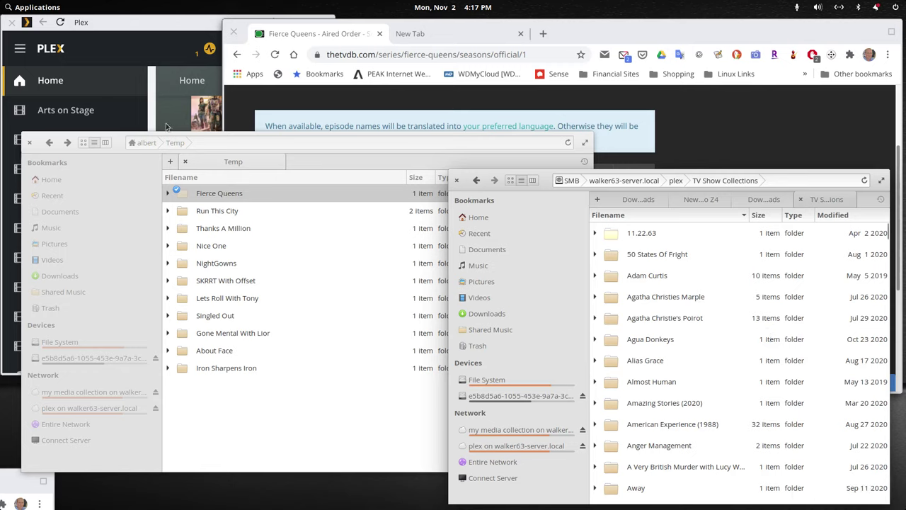
# Step: Open Fierce Queens' Season 01 folder in Temp and compare it with the Plex window
pyautogui.click(119, 144)
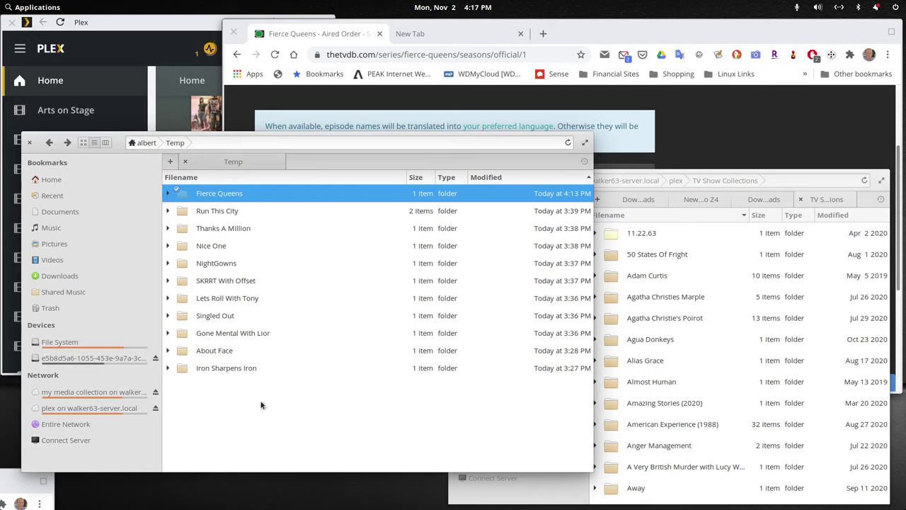
pyautogui.doubleClick(224, 198)
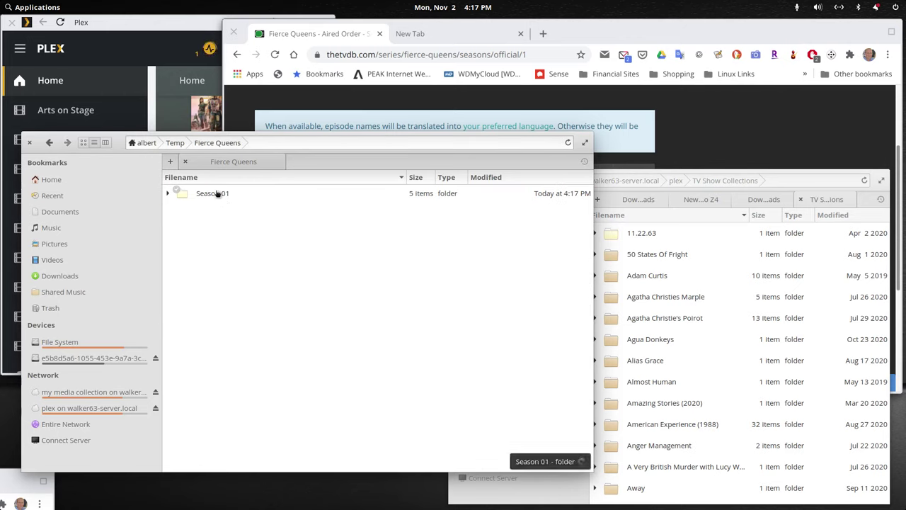
pyautogui.doubleClick(215, 194)
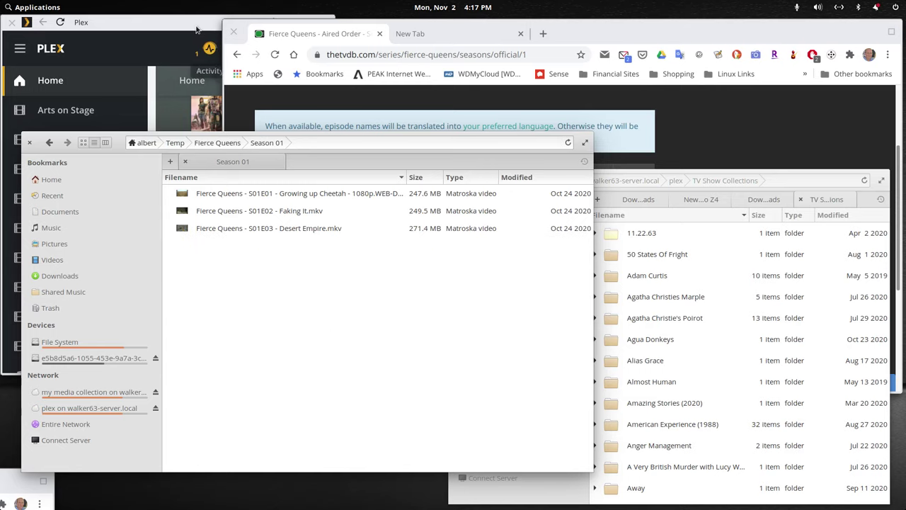
pyautogui.click(209, 51)
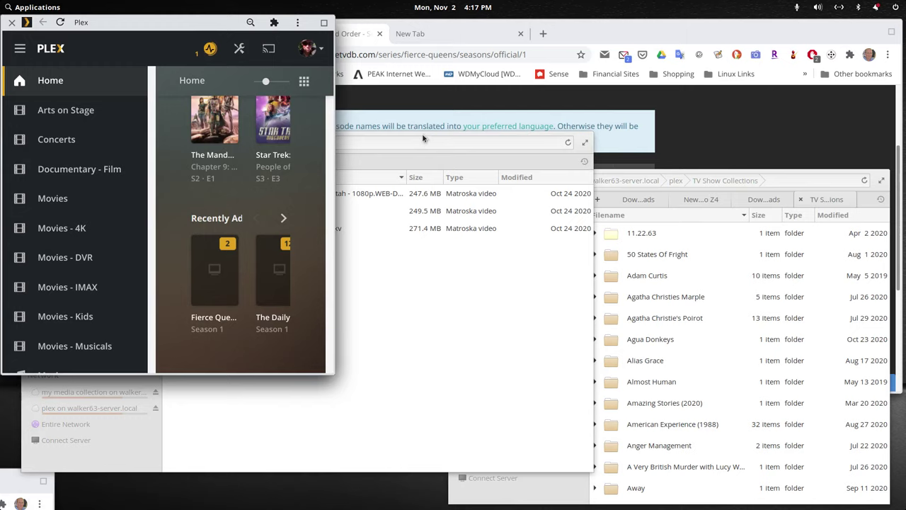
pyautogui.click(359, 156)
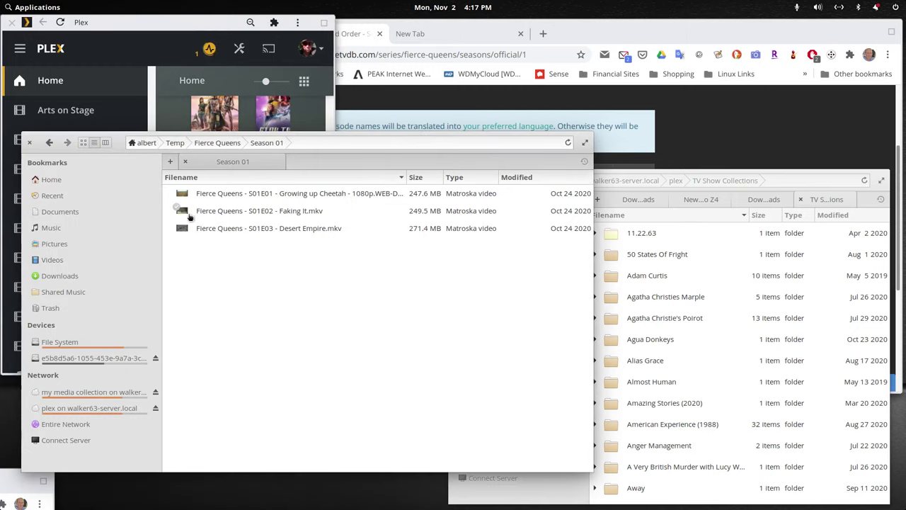
# Step: Refresh the Season 01 listing repeatedly, then return to Temp and show its Open In applications
pyautogui.click(50, 142)
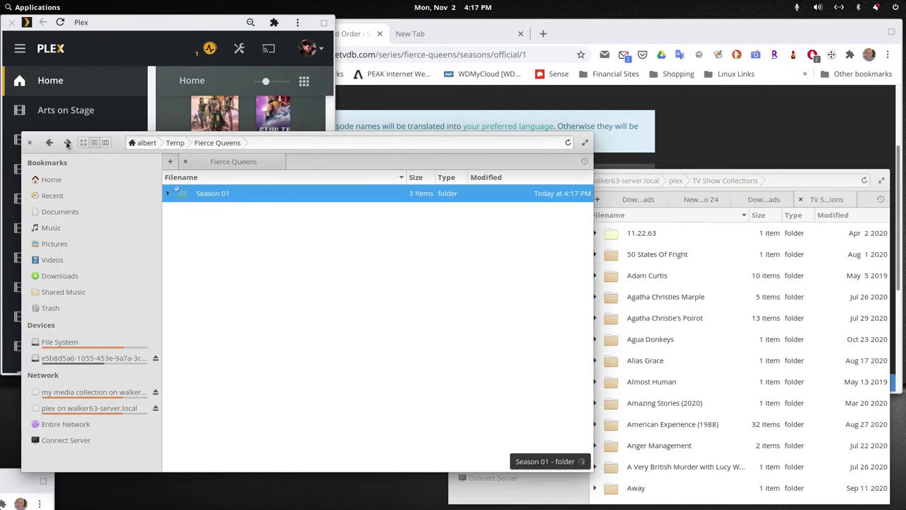
pyautogui.click(67, 142)
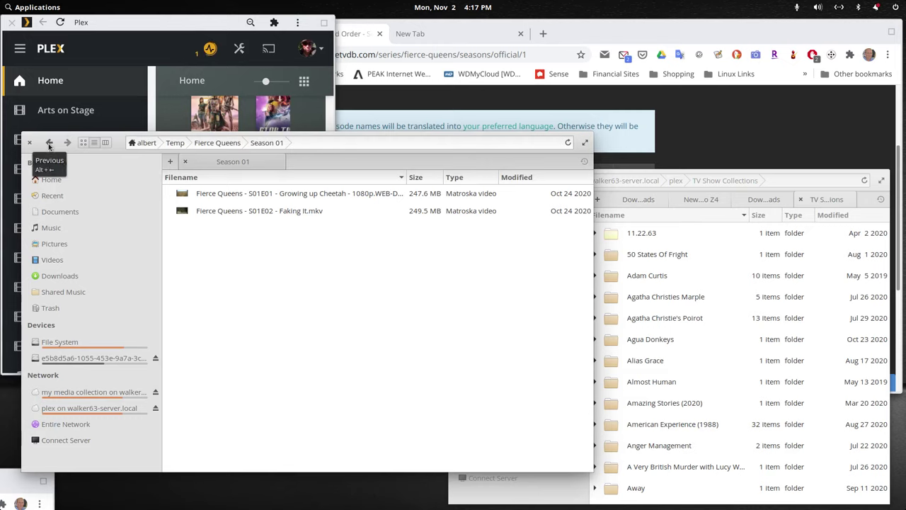
pyautogui.click(50, 143)
pyautogui.click(68, 144)
pyautogui.click(50, 143)
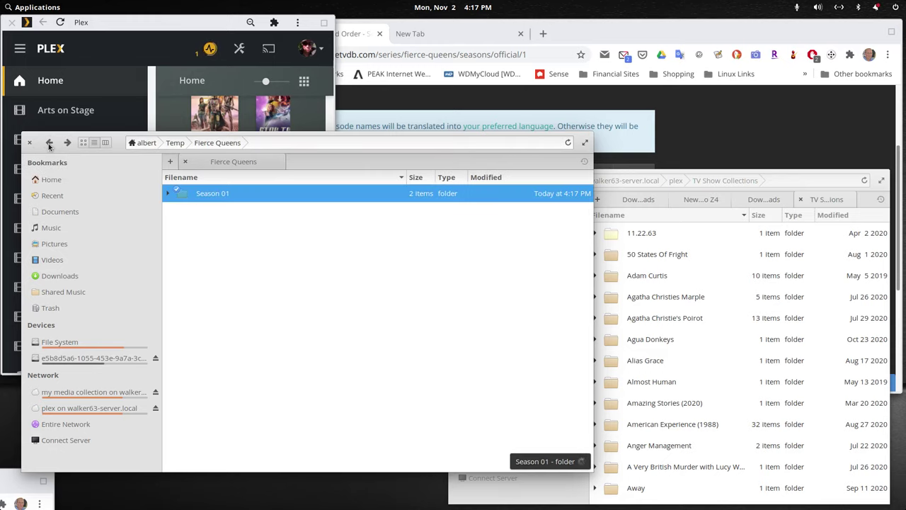
pyautogui.click(67, 143)
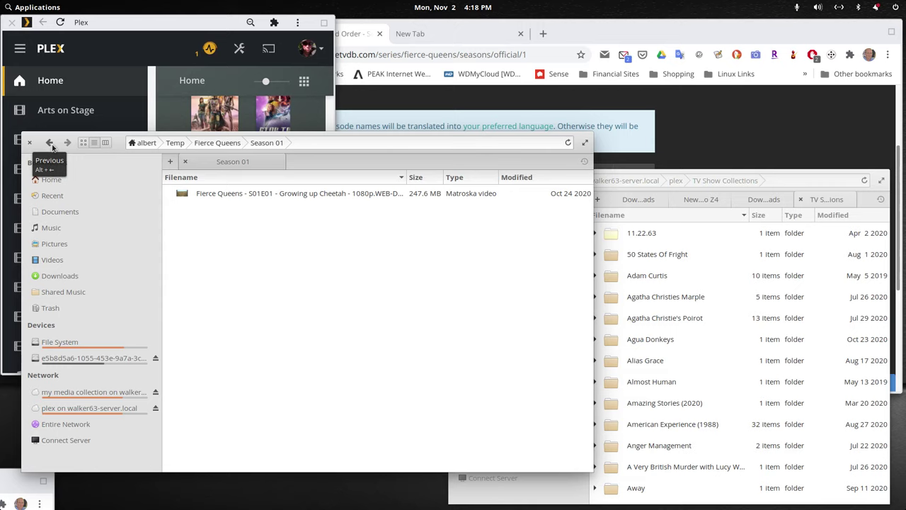
pyautogui.click(50, 144)
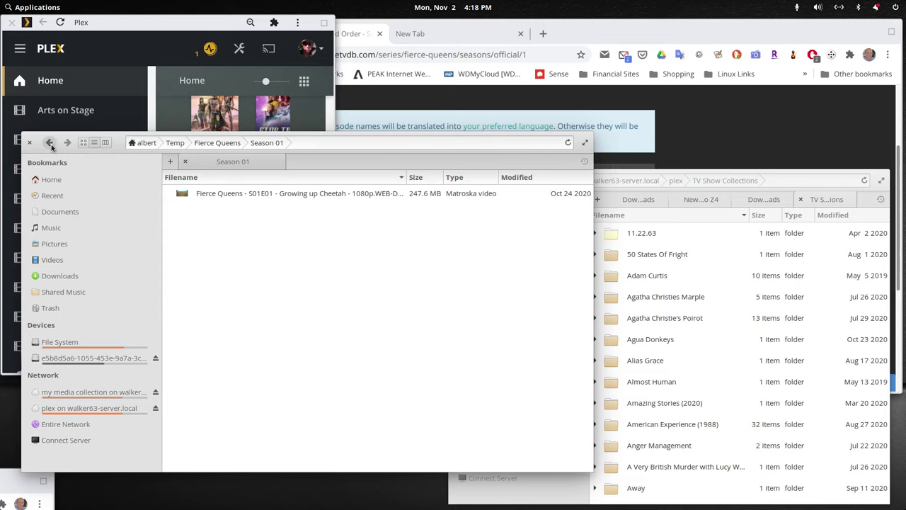
pyautogui.click(50, 144)
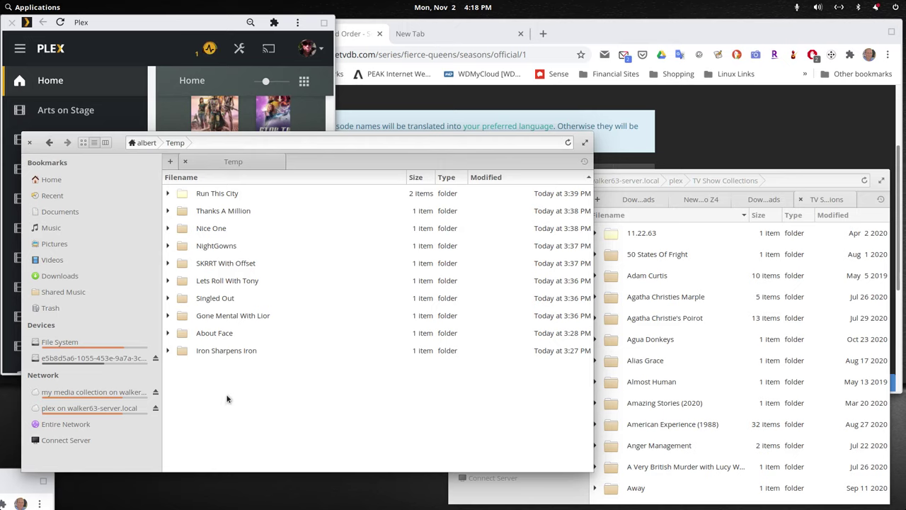
pyautogui.rightClick(272, 398)
pyautogui.moveTo(334, 247)
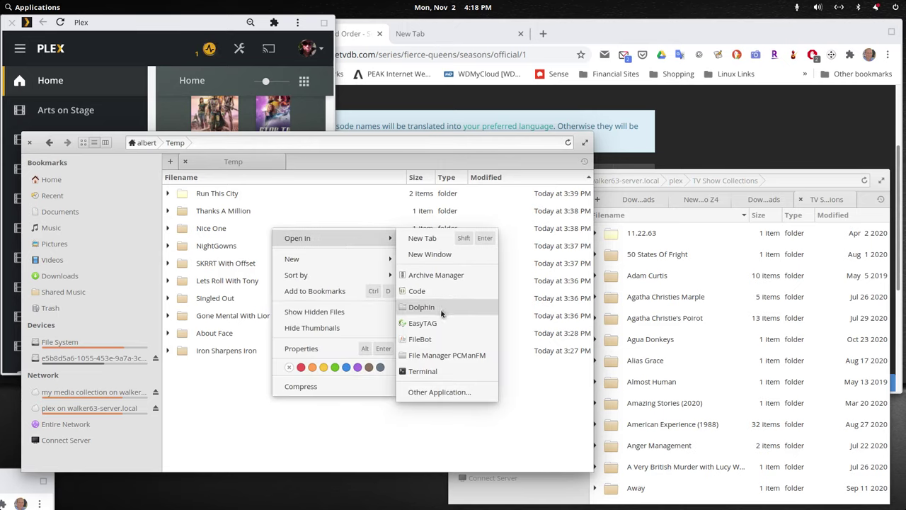
# Step: Load the Temp folder into FileBot and review the episode and subtitle files listed
pyautogui.click(425, 340)
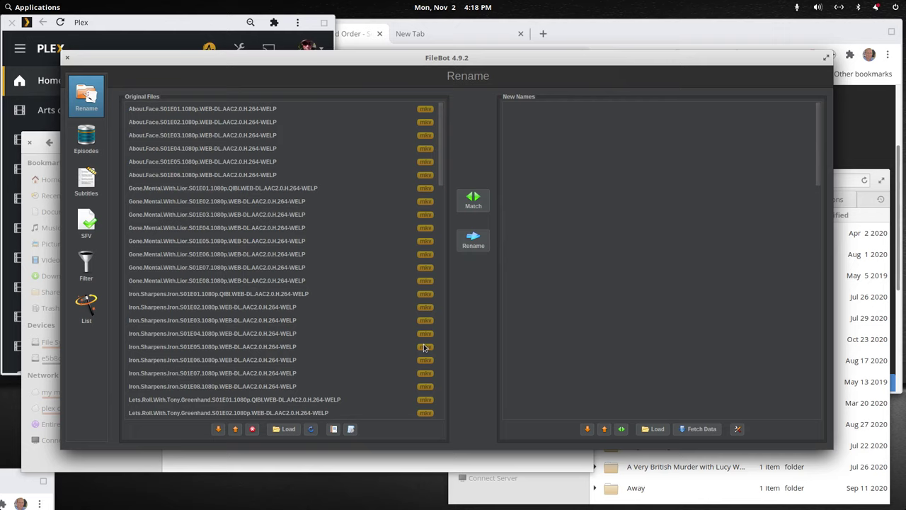
pyautogui.scroll(-20, 153, 112)
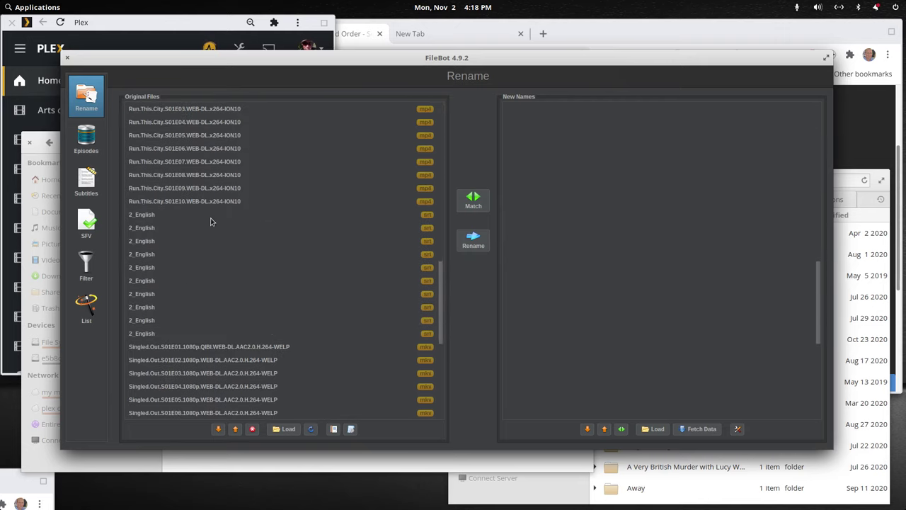
pyautogui.scroll(7, 193, 212)
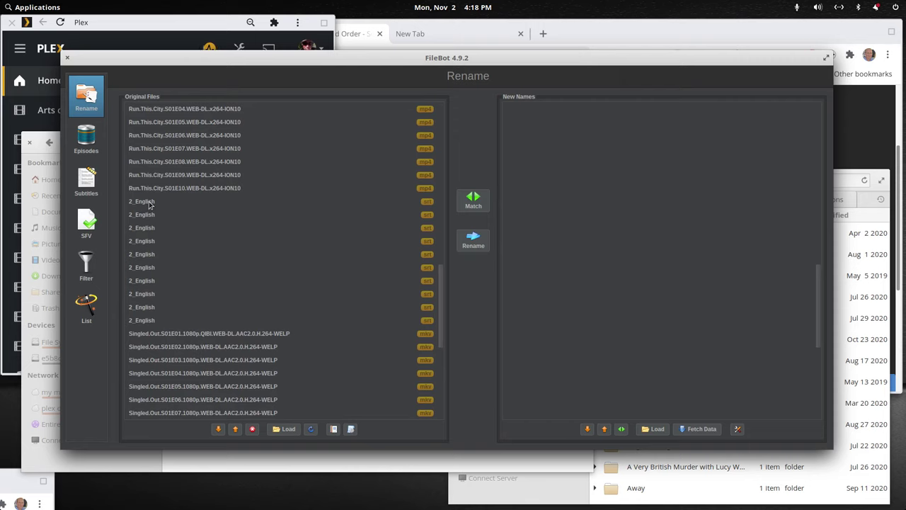
pyautogui.scroll(12, 148, 205)
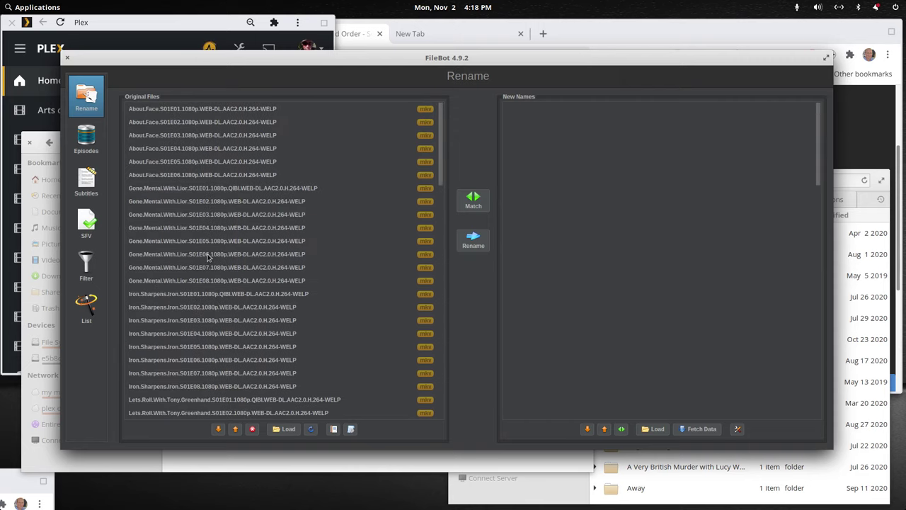
# Step: Match the files against TheTVDB, choosing Singled Out (2020) and confirming Nice One!
pyautogui.click(472, 203)
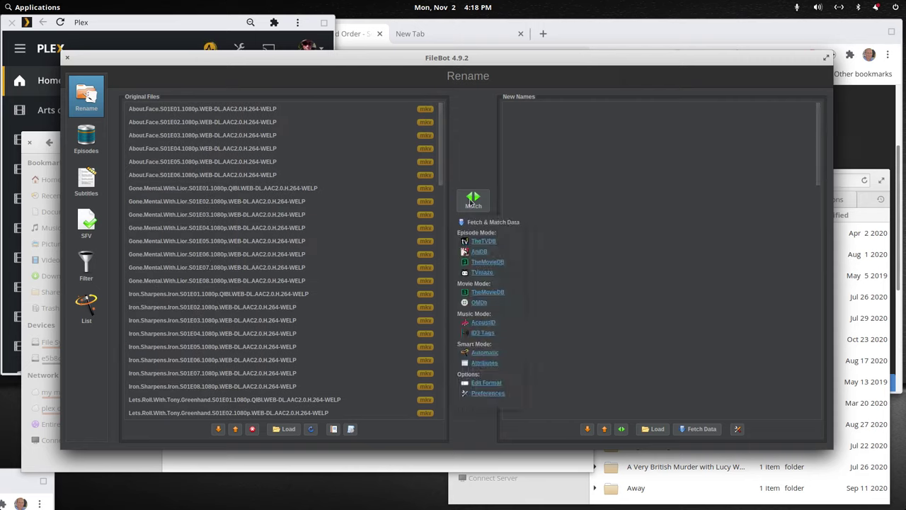
pyautogui.click(476, 241)
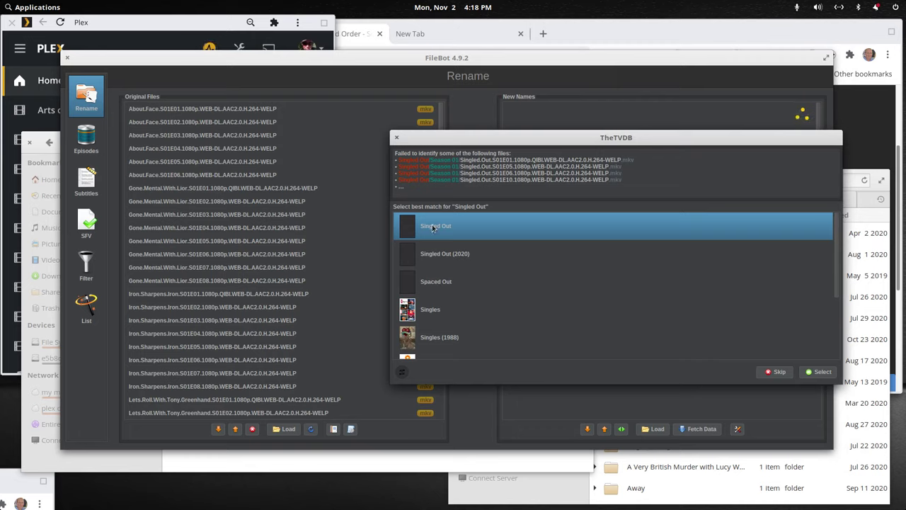
pyautogui.moveTo(432, 227)
pyautogui.scroll(-3, 457, 290)
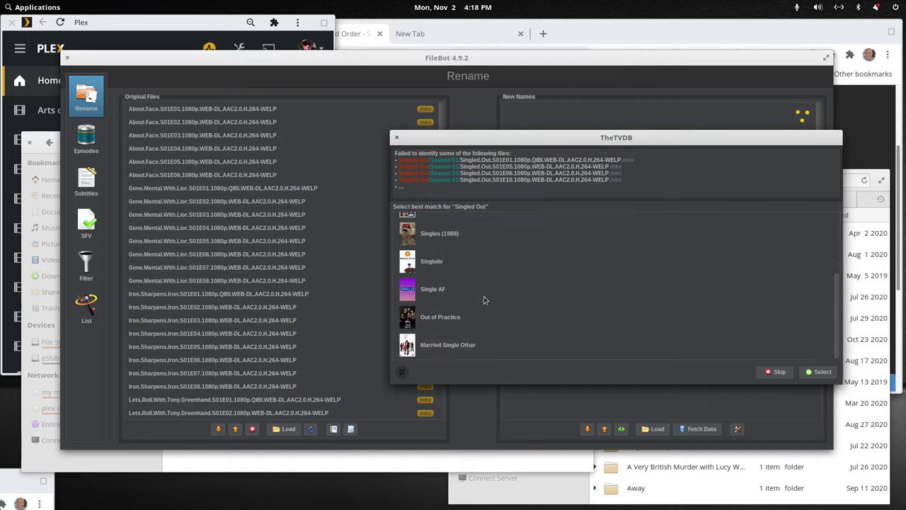
pyautogui.scroll(5, 467, 290)
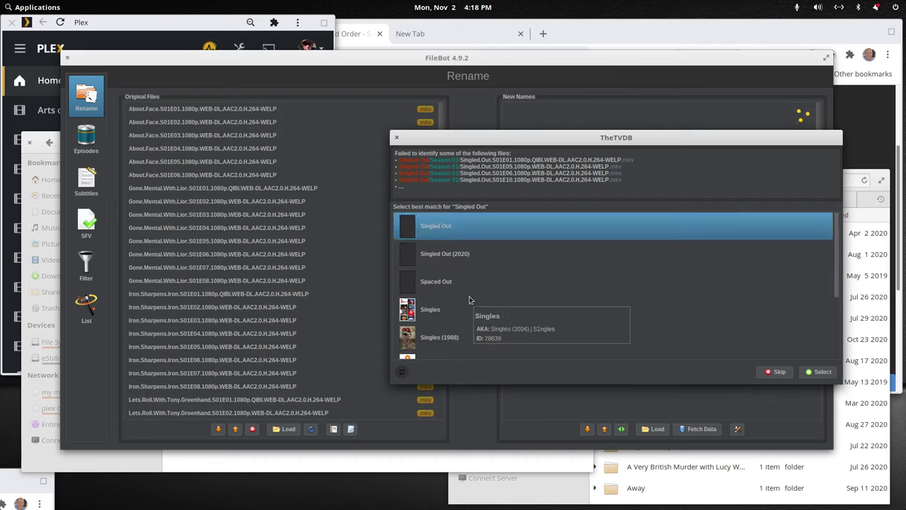
pyautogui.click(428, 255)
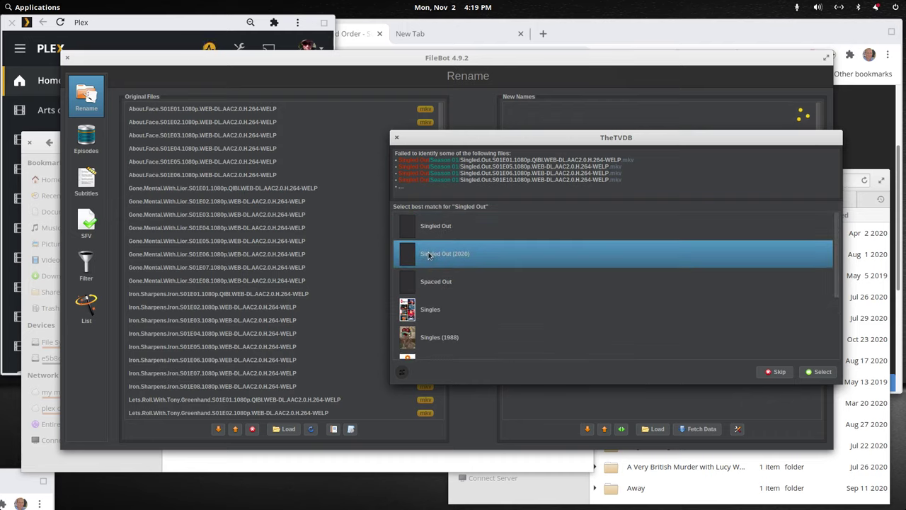
pyautogui.click(822, 372)
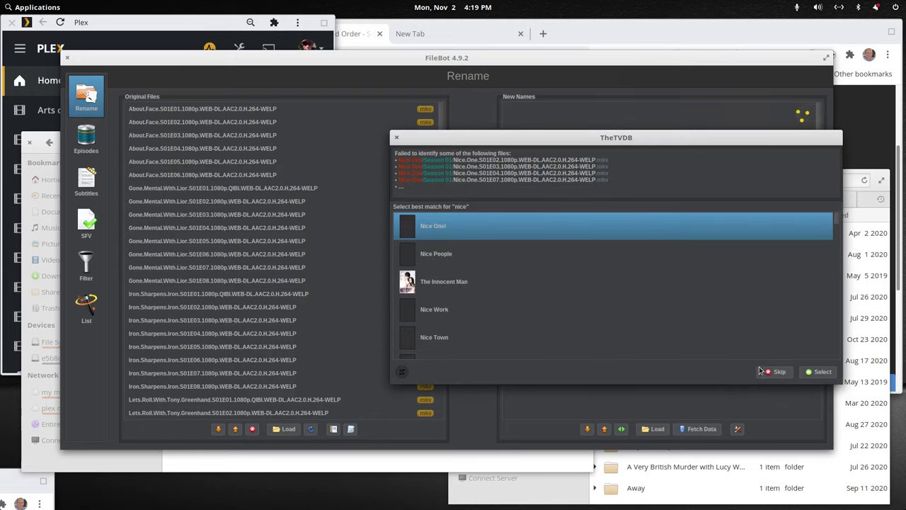
pyautogui.click(812, 373)
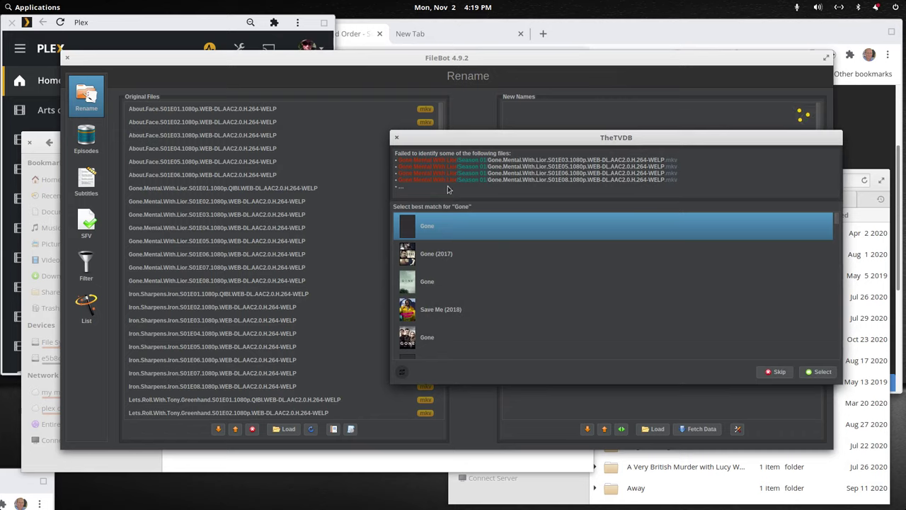
# Step: Choose Gone Mental with Lior as the TheTVDB match for the Gone files
pyautogui.scroll(-5, 472, 259)
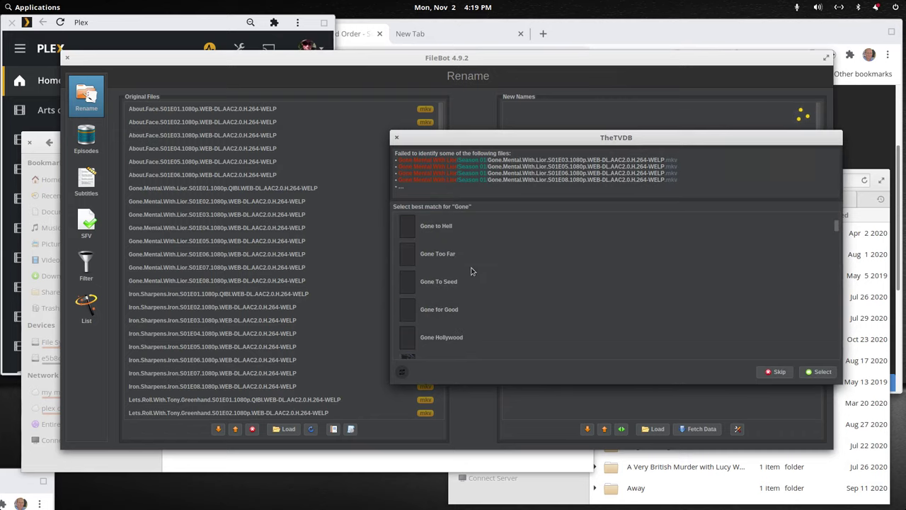
pyautogui.scroll(-3, 471, 272)
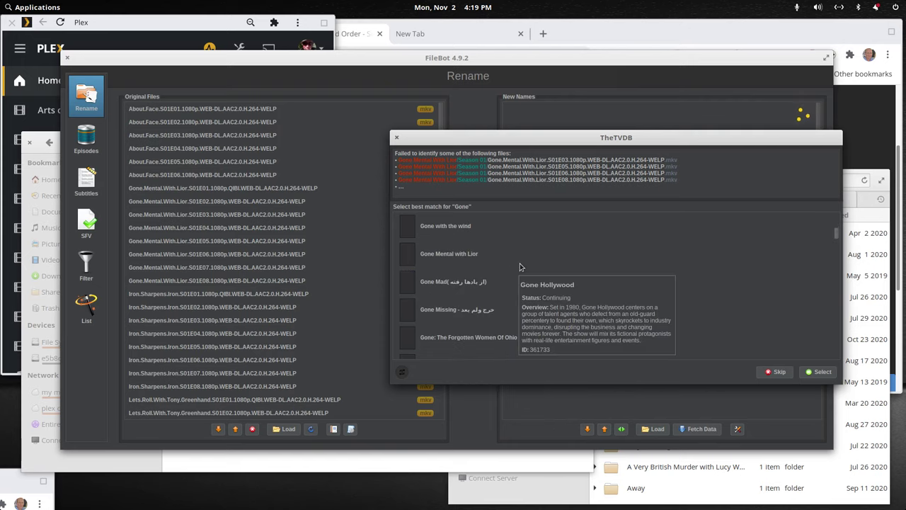
pyautogui.scroll(-3, 452, 258)
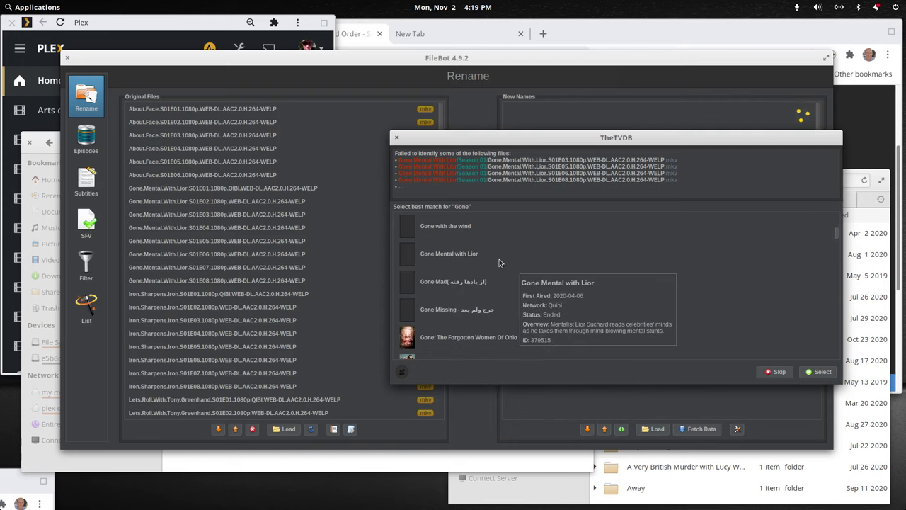
pyautogui.click(451, 255)
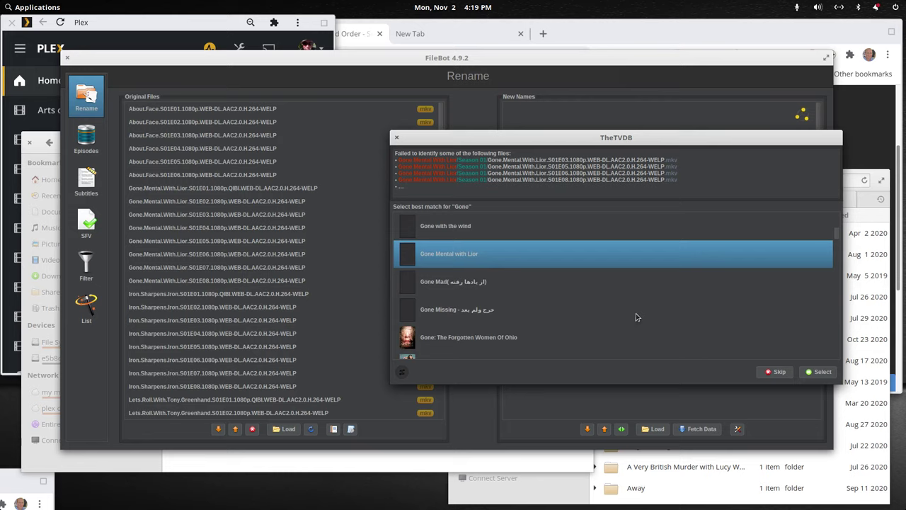
pyautogui.click(820, 373)
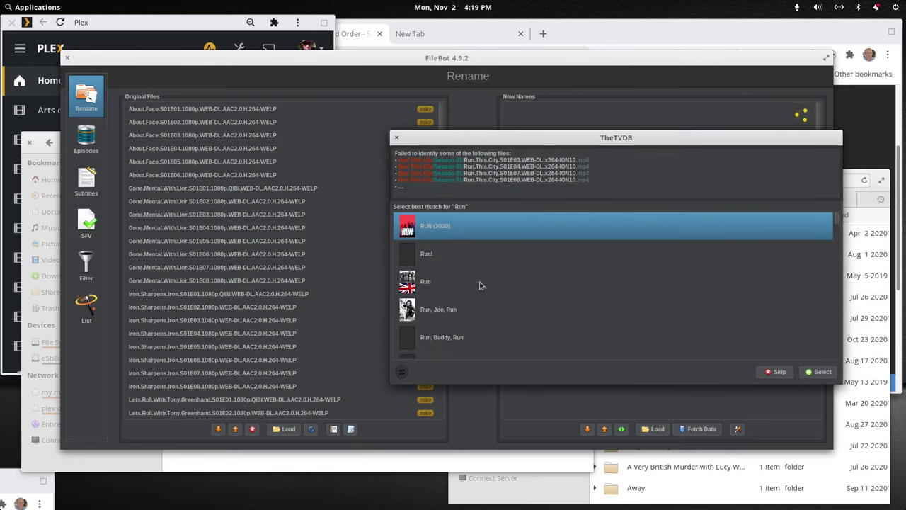
# Step: Look through the series candidates offered for 'Run', then skip that prompt
pyautogui.scroll(-1, 468, 293)
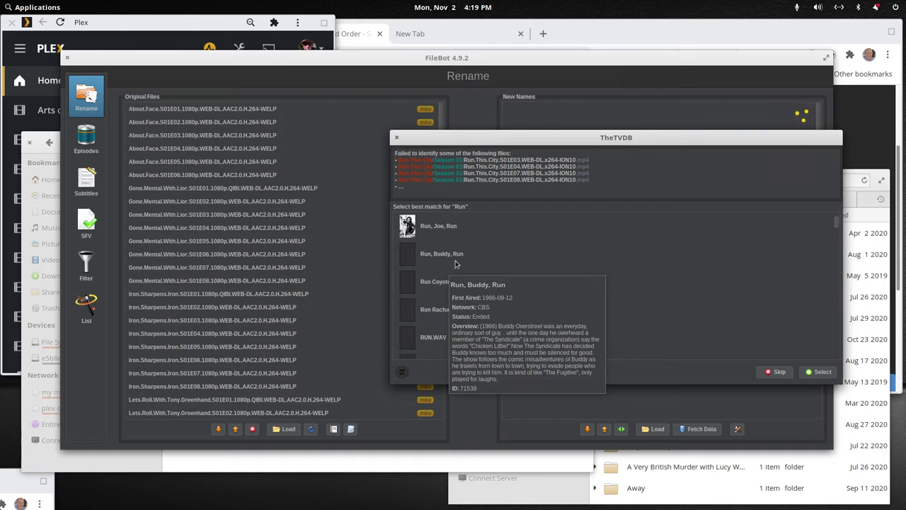
pyautogui.scroll(-2, 464, 264)
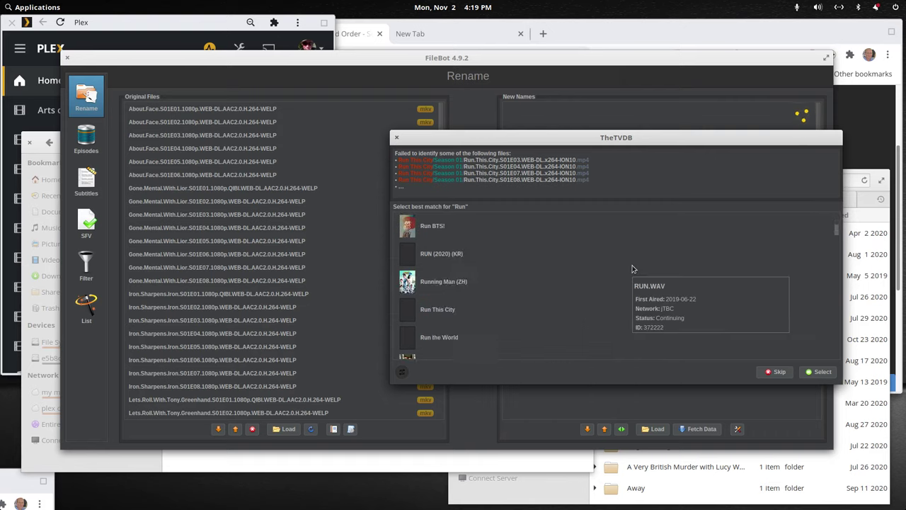
pyautogui.scroll(-1, 633, 268)
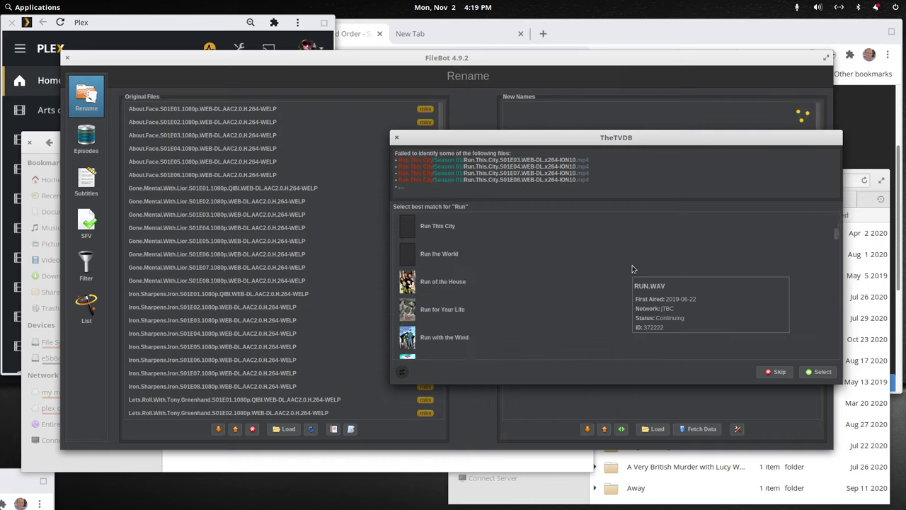
pyautogui.scroll(-1, 633, 269)
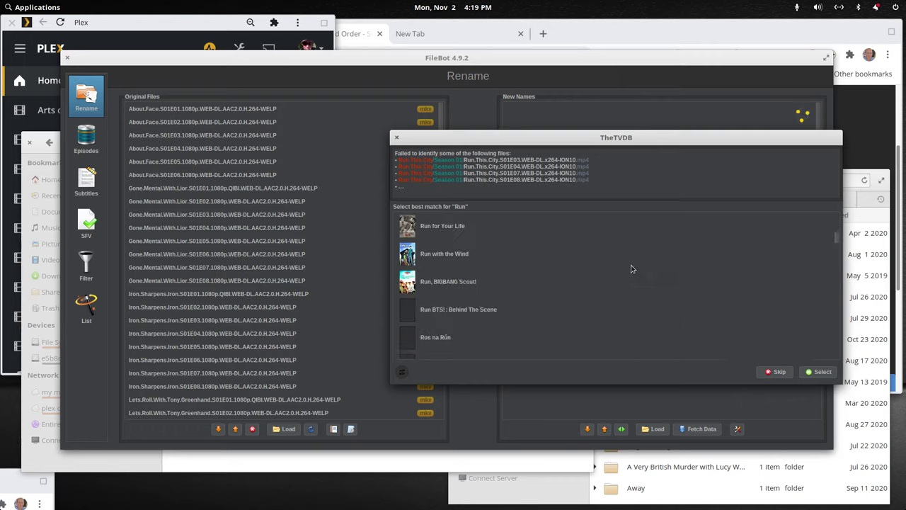
pyautogui.scroll(-1, 633, 269)
pyautogui.scroll(-1, 633, 269)
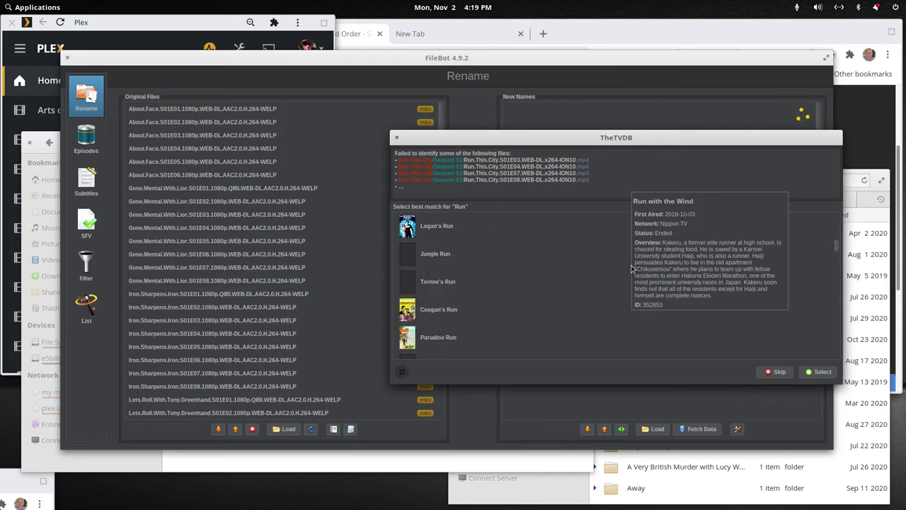
pyautogui.scroll(-1, 617, 265)
pyautogui.scroll(-1, 568, 260)
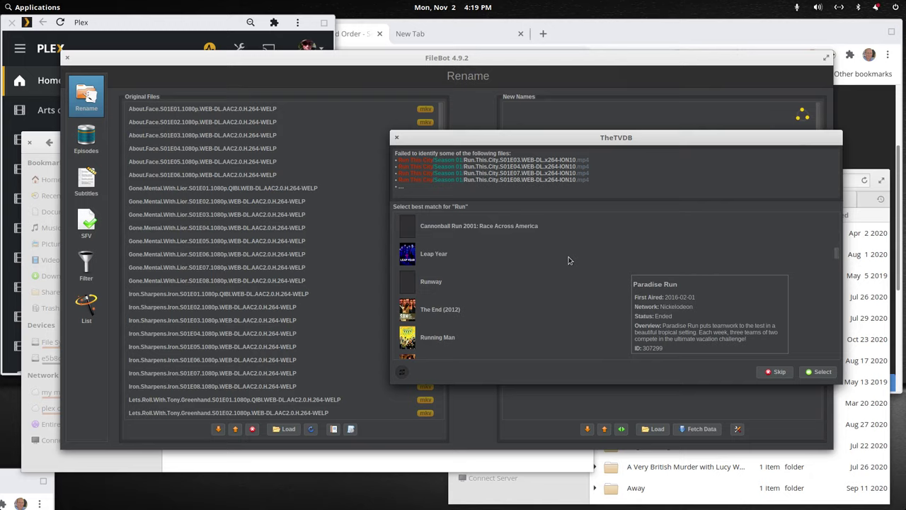
pyautogui.scroll(-1, 568, 261)
pyautogui.scroll(-1, 568, 261)
pyautogui.scroll(-2, 568, 260)
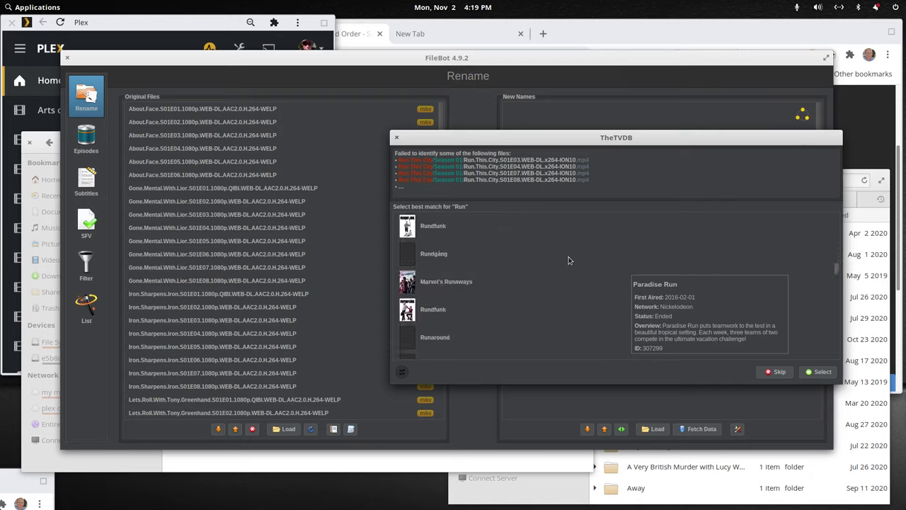
pyautogui.scroll(-2, 568, 261)
pyautogui.scroll(-2, 568, 260)
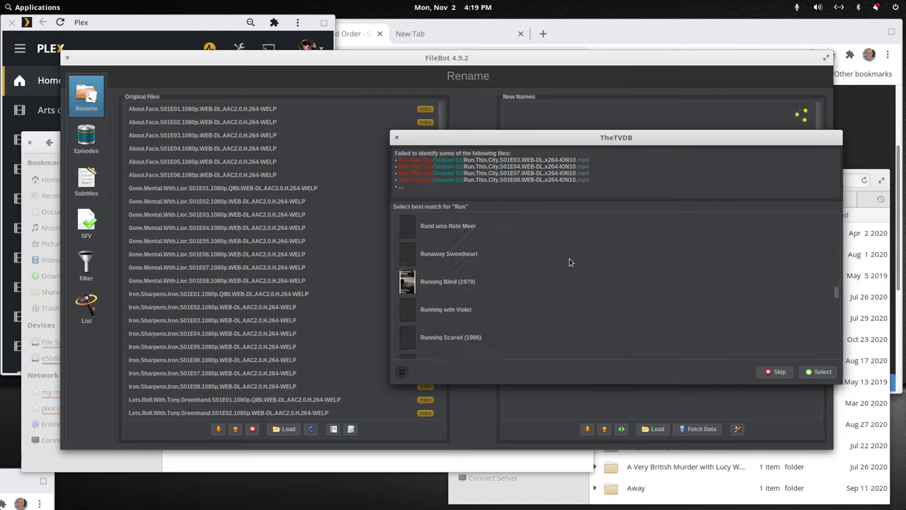
pyautogui.scroll(-2, 568, 261)
pyautogui.moveTo(839, 302); pyautogui.dragTo(840, 216)
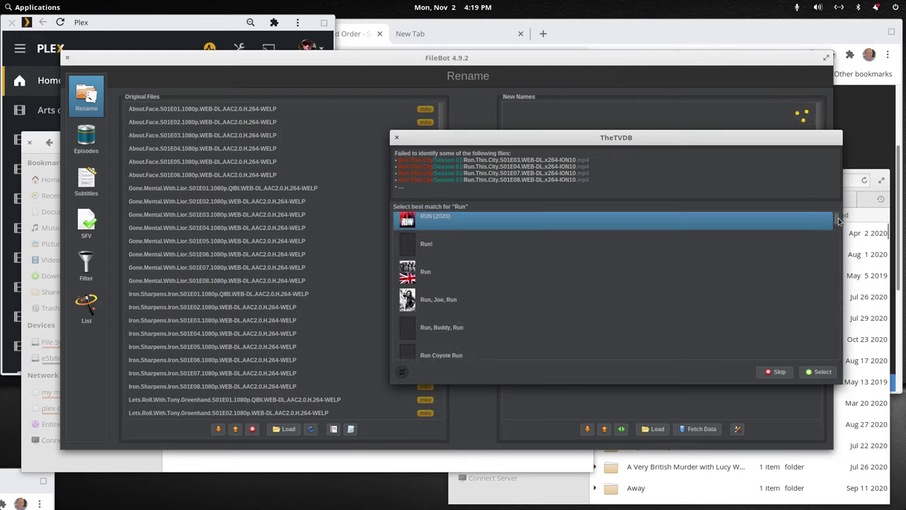
pyautogui.scroll(-1, 505, 287)
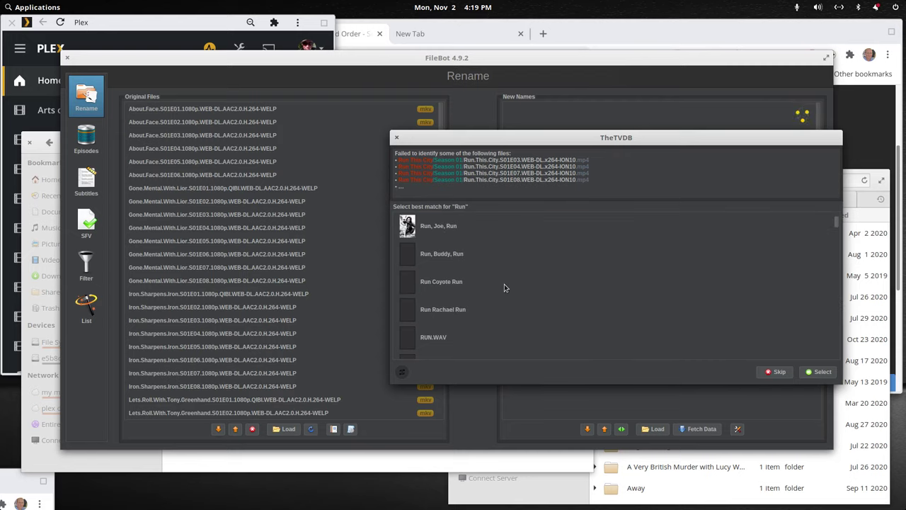
pyautogui.scroll(-1, 496, 287)
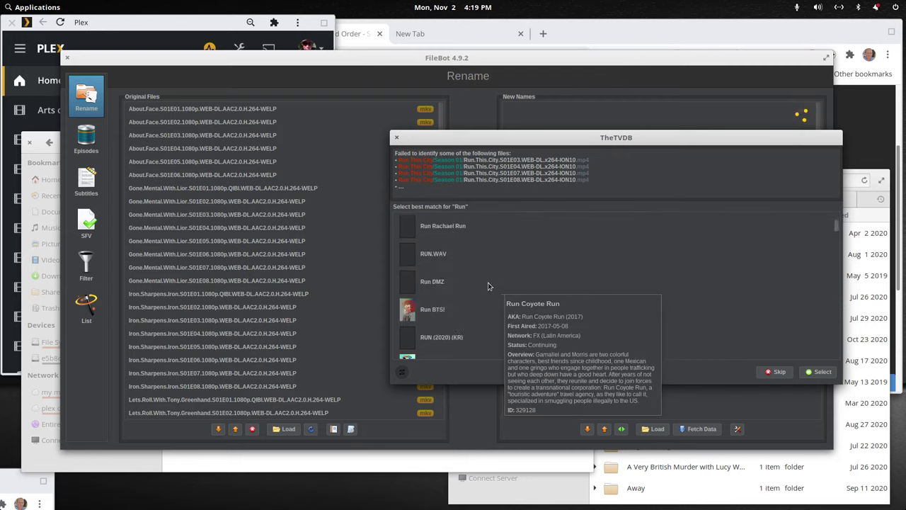
pyautogui.scroll(-2, 487, 286)
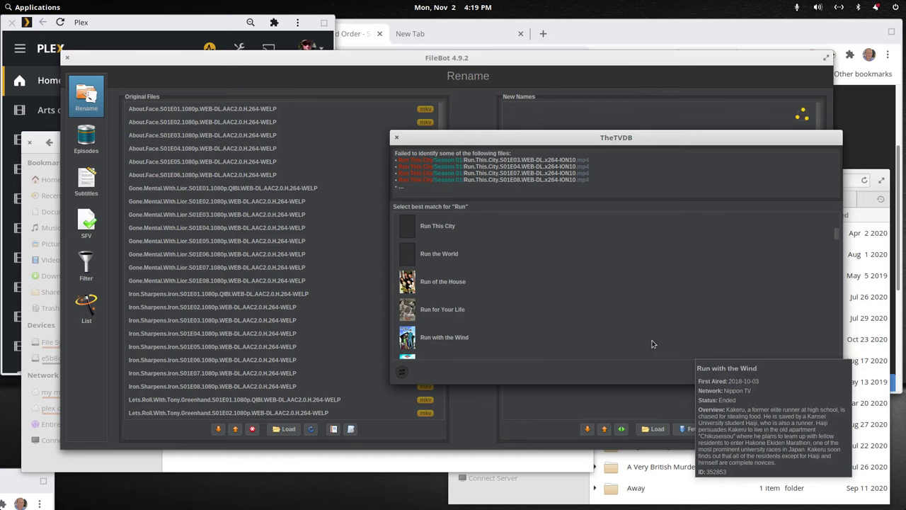
pyautogui.click(776, 373)
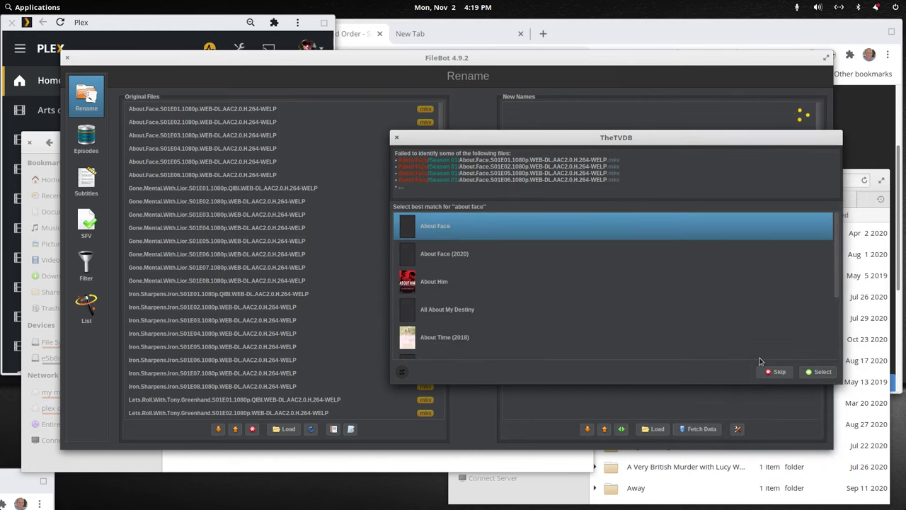
# Step: Match About Face to About Face (2020), skip 'Face', and select the Run.This.City.S01E01 row
pyautogui.click(439, 255)
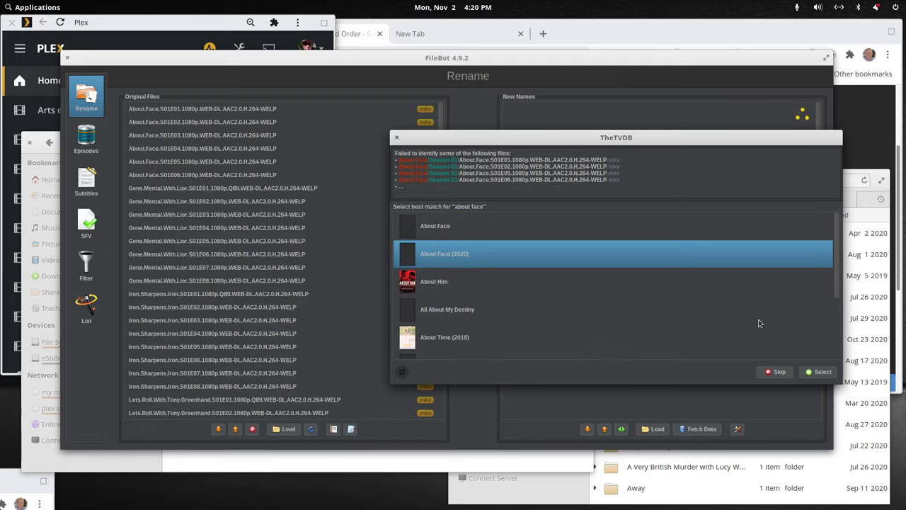
pyautogui.click(825, 373)
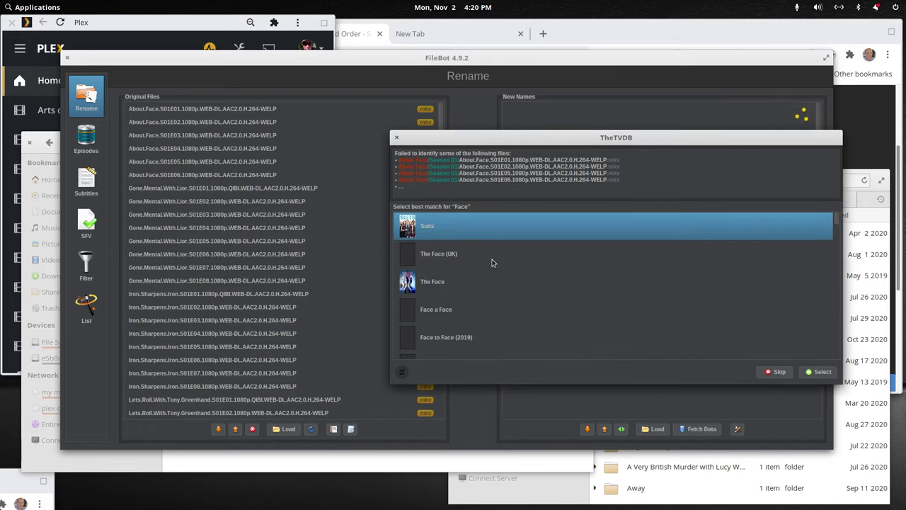
pyautogui.click(778, 373)
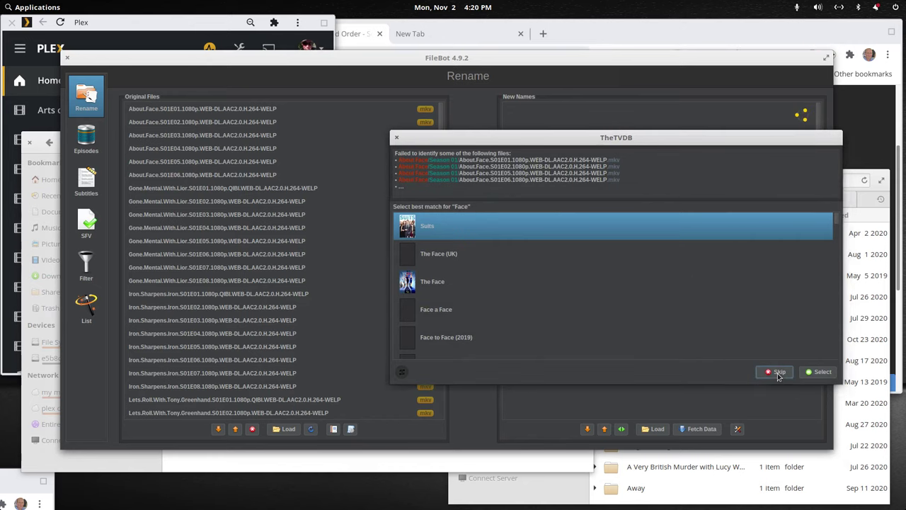
pyautogui.scroll(-4, 333, 326)
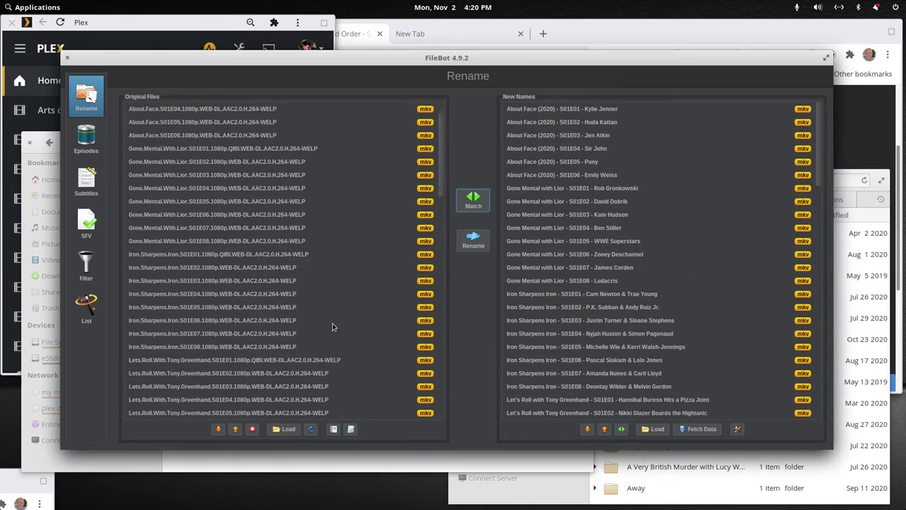
pyautogui.scroll(-6, 332, 326)
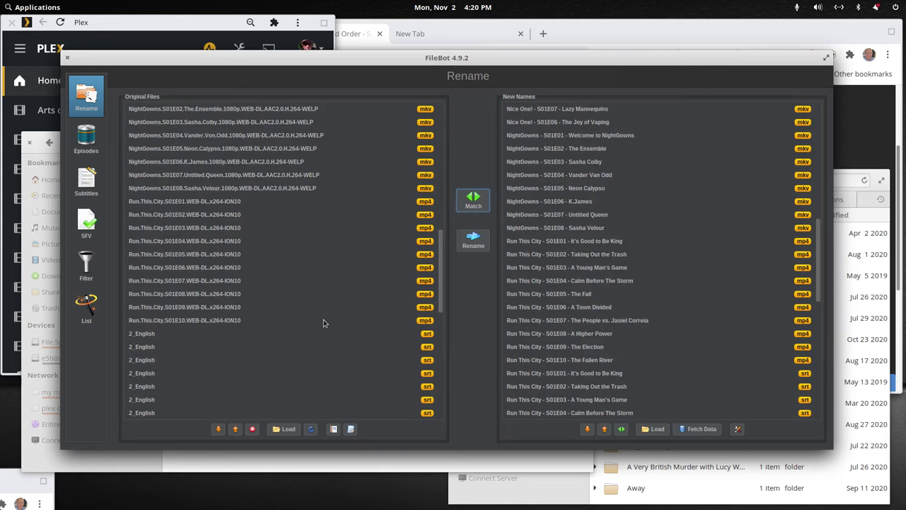
pyautogui.click(161, 281)
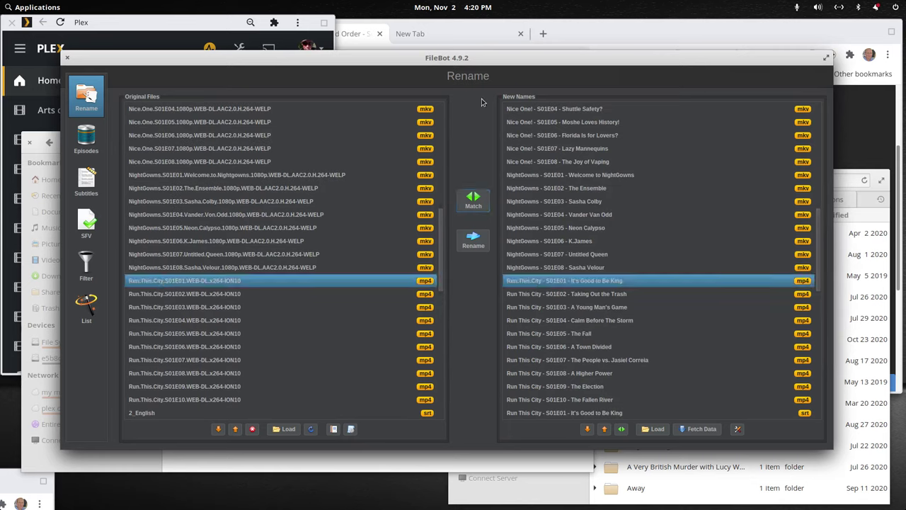
# Step: Search thetvdb.com for 'run this city' and open the Run This City series page
pyautogui.click(487, 36)
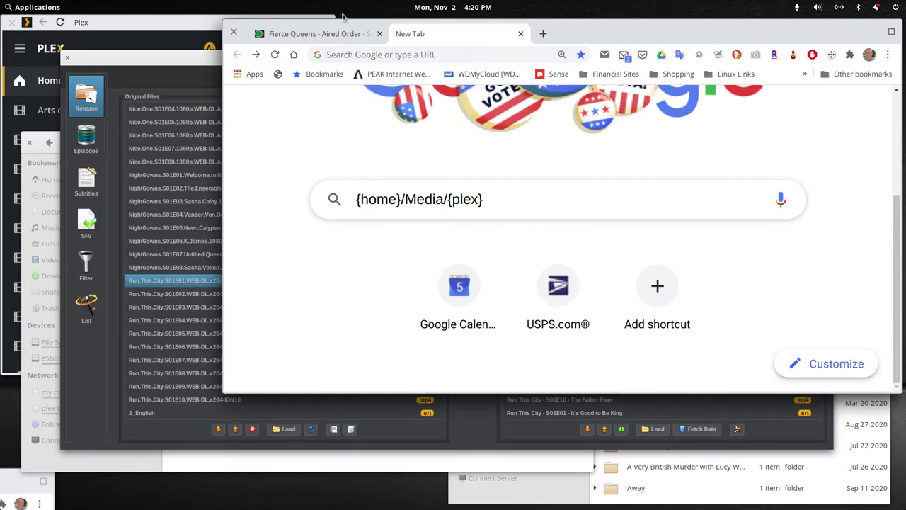
pyautogui.click(329, 34)
pyautogui.scroll(3, 538, 171)
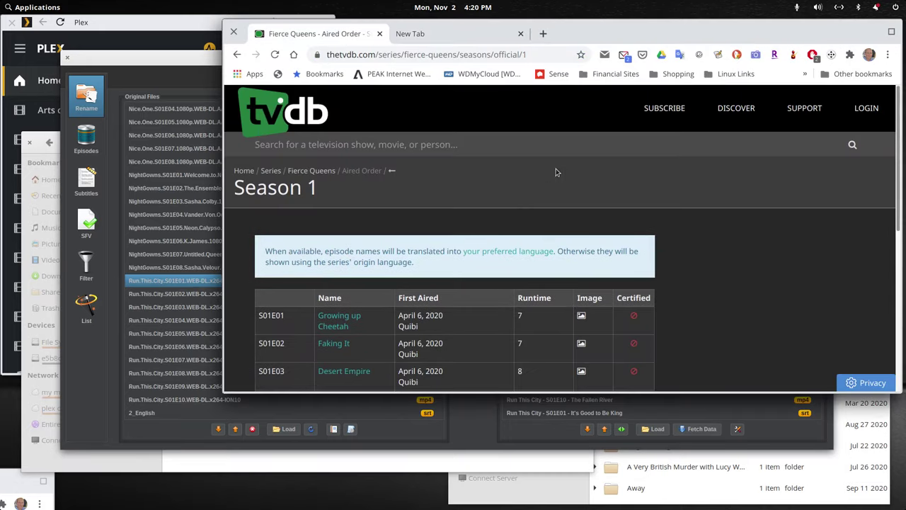
pyautogui.click(853, 144)
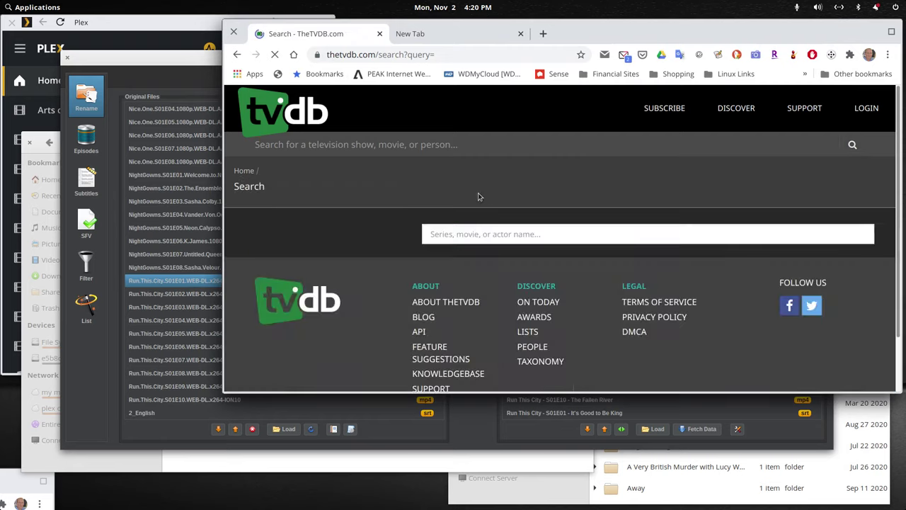
pyautogui.click(501, 235)
pyautogui.write('ru')
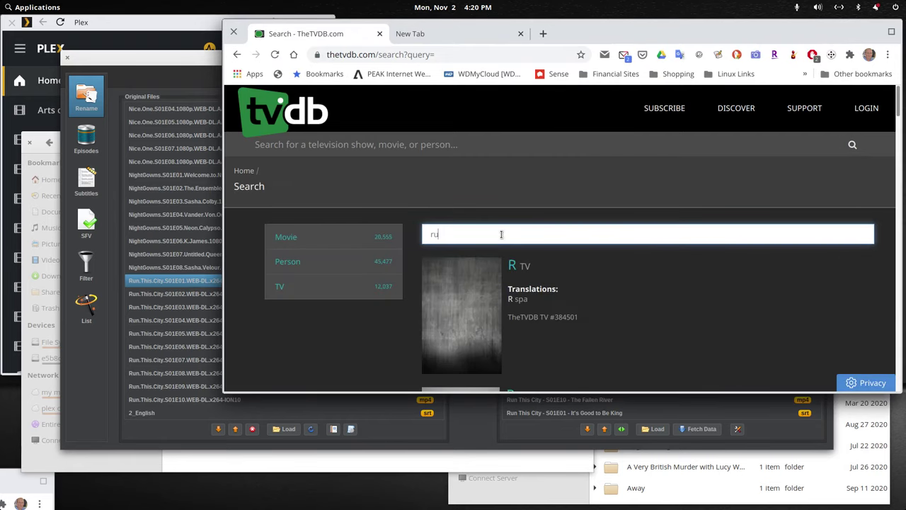
pyautogui.write('n this city')
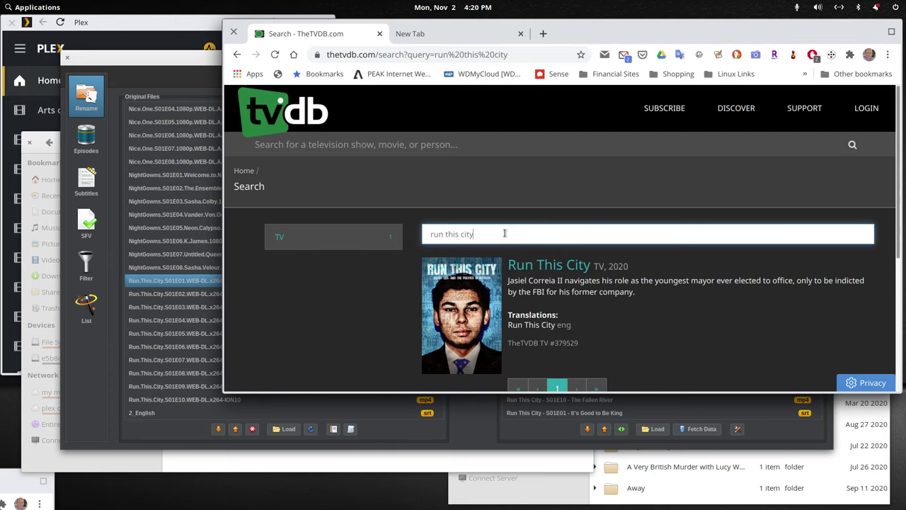
pyautogui.click(570, 266)
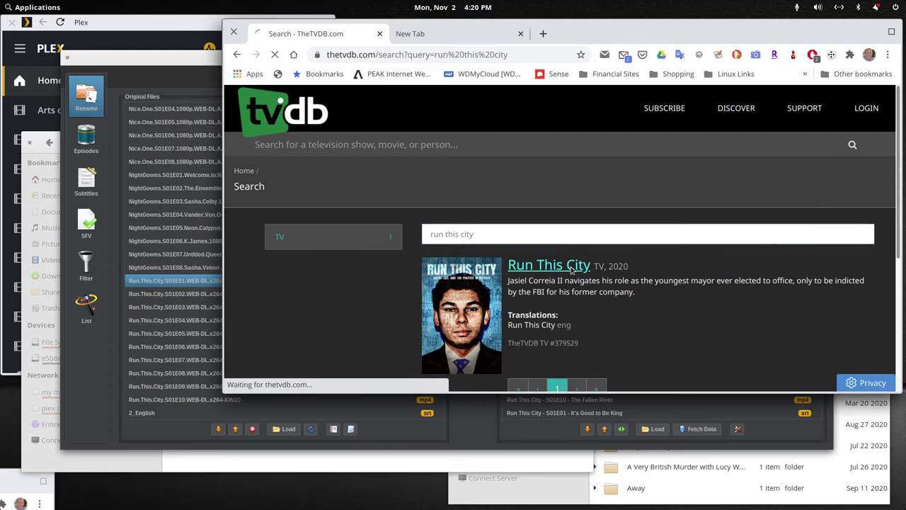
# Step: View Run This City's Season 1 episode list, then return to FileBot
pyautogui.scroll(-3, 604, 282)
pyautogui.scroll(-4, 603, 282)
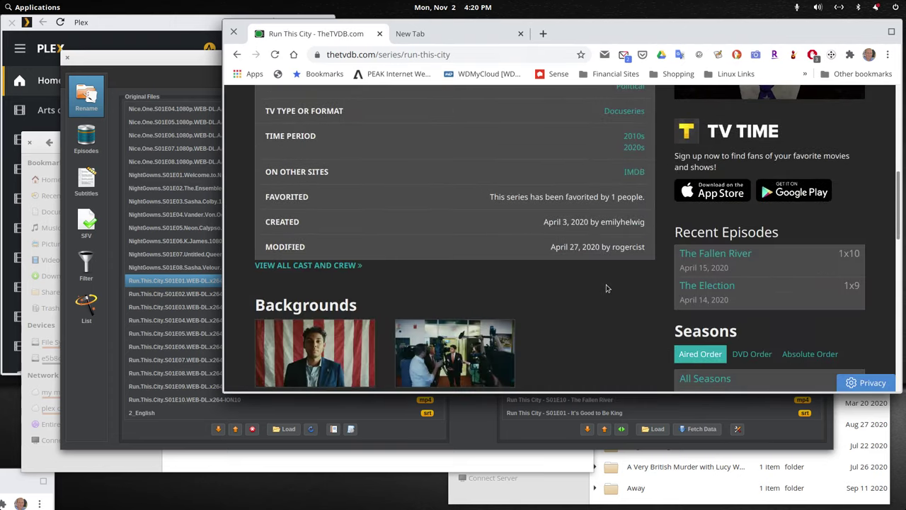
pyautogui.scroll(-3, 602, 286)
pyautogui.click(708, 296)
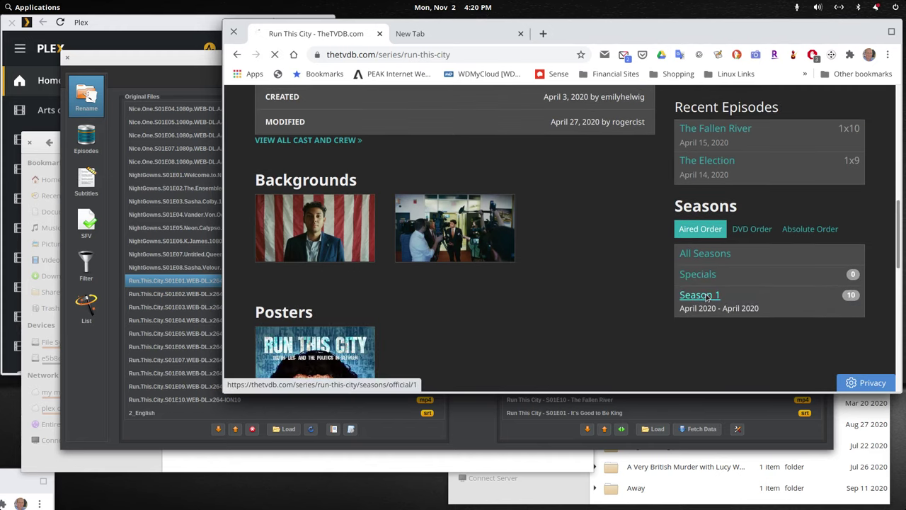
pyautogui.scroll(-2, 632, 295)
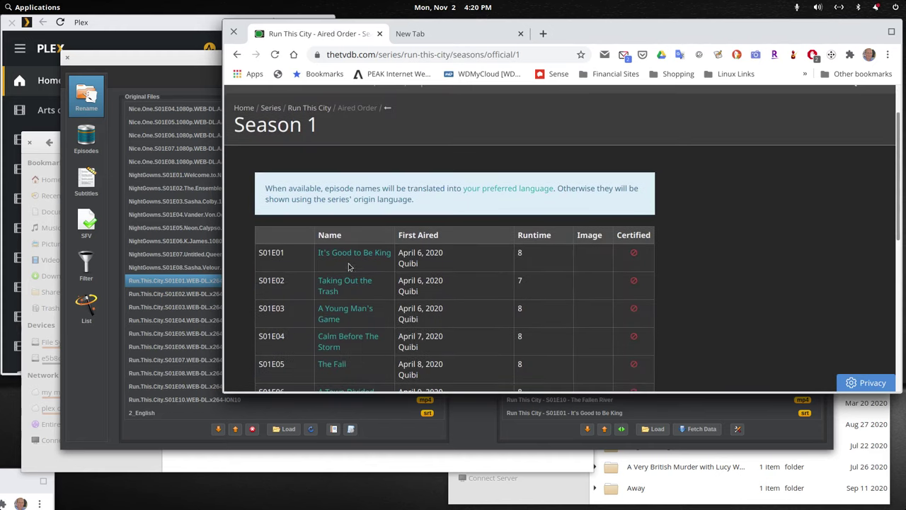
pyautogui.click(183, 61)
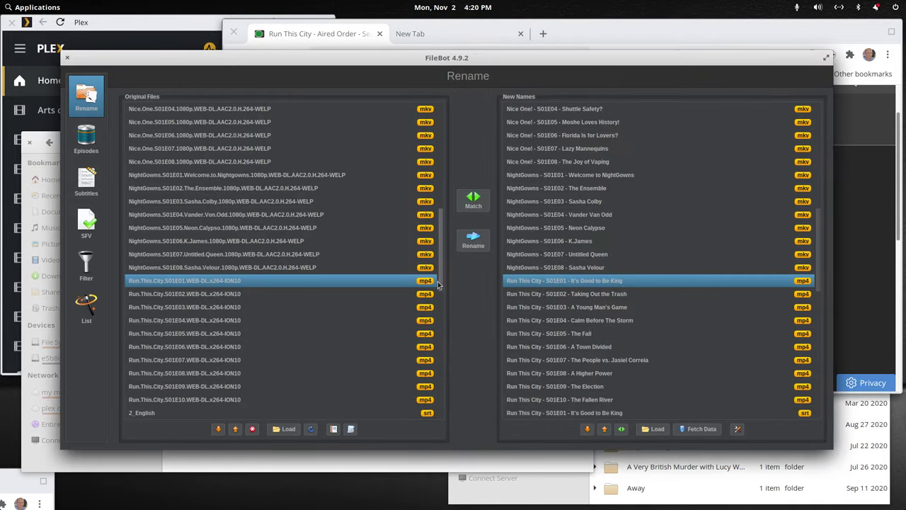
# Step: Check the new names for About Face, Iron Sharpens Iron and Lets Roll With Tony Greenhand episodes
pyautogui.moveTo(442, 284); pyautogui.dragTo(438, 135)
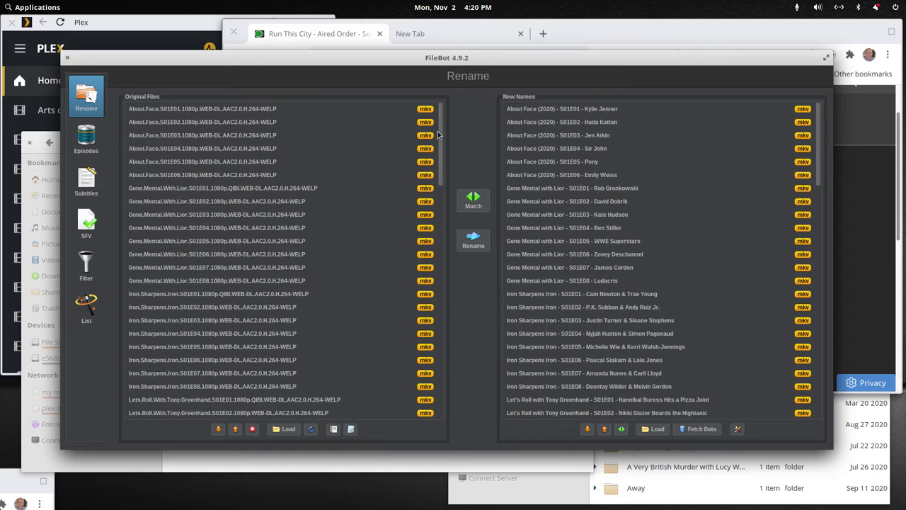
pyautogui.click(204, 109)
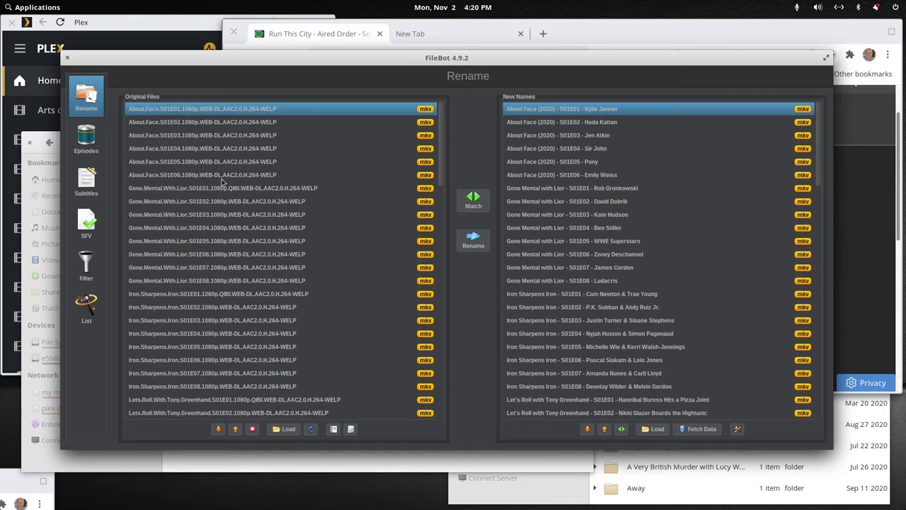
pyautogui.click(181, 175)
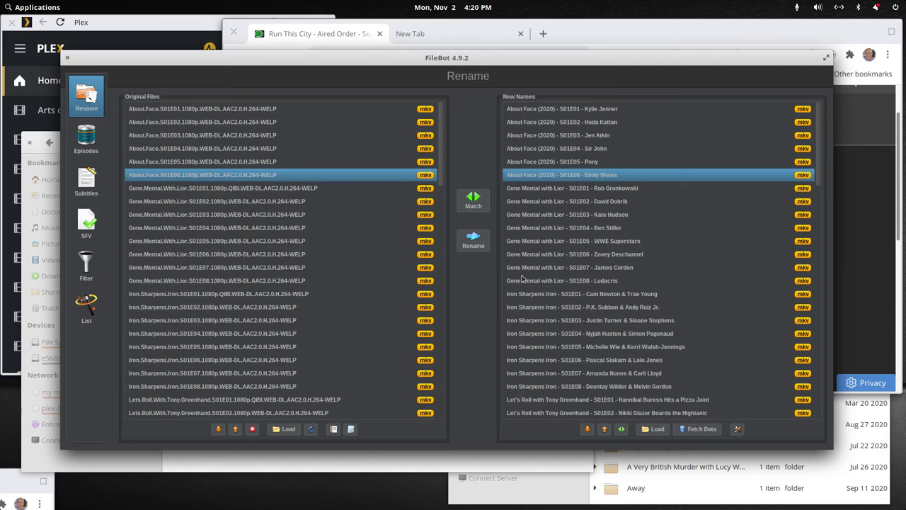
pyautogui.click(213, 307)
pyautogui.scroll(-3, 221, 292)
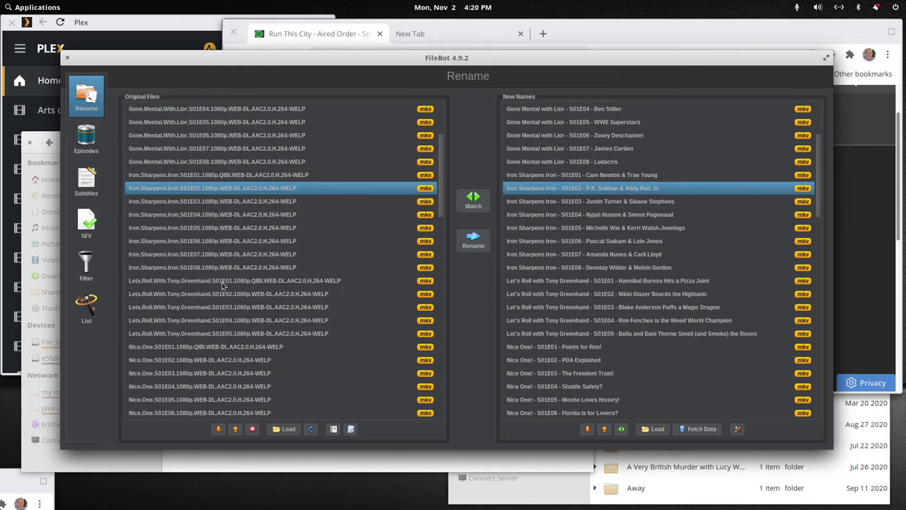
pyautogui.scroll(-2, 228, 255)
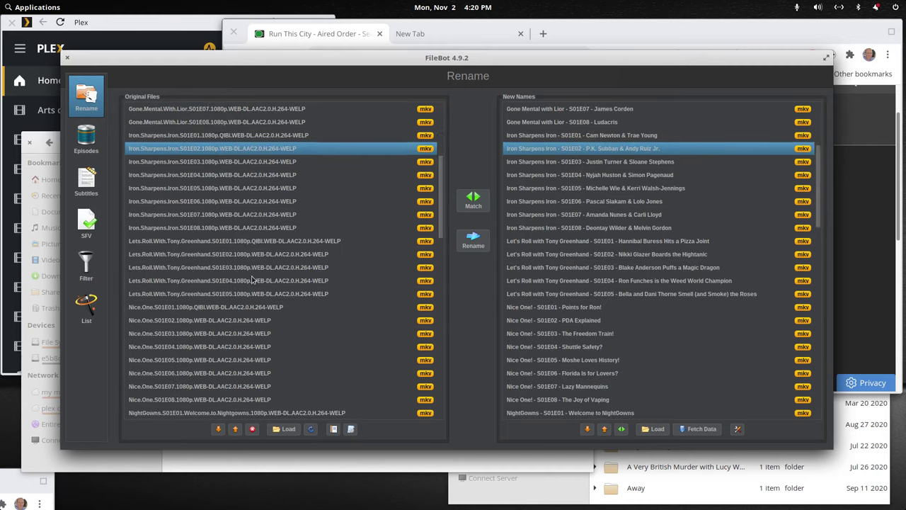
pyautogui.click(233, 242)
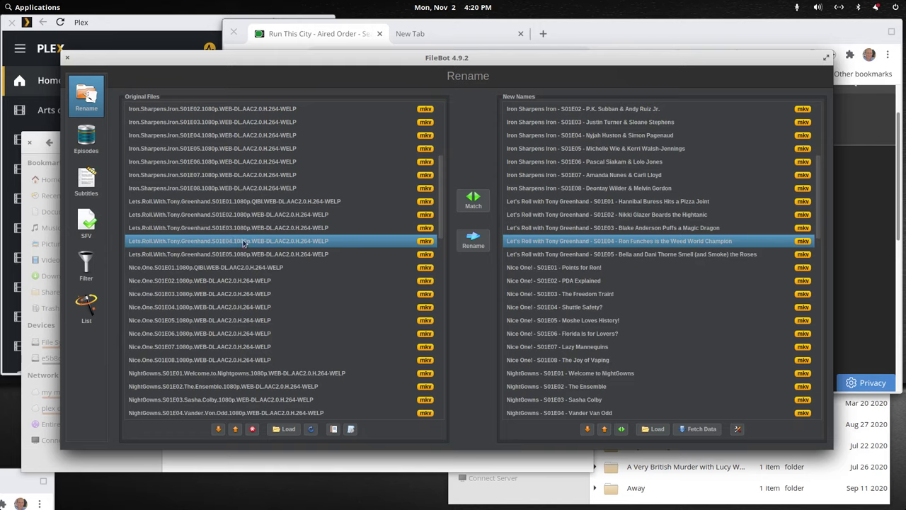
# Step: Check the matches for Nice One!, NightGowns, Run This City episodes and the first English subtitle
pyautogui.scroll(-3, 228, 303)
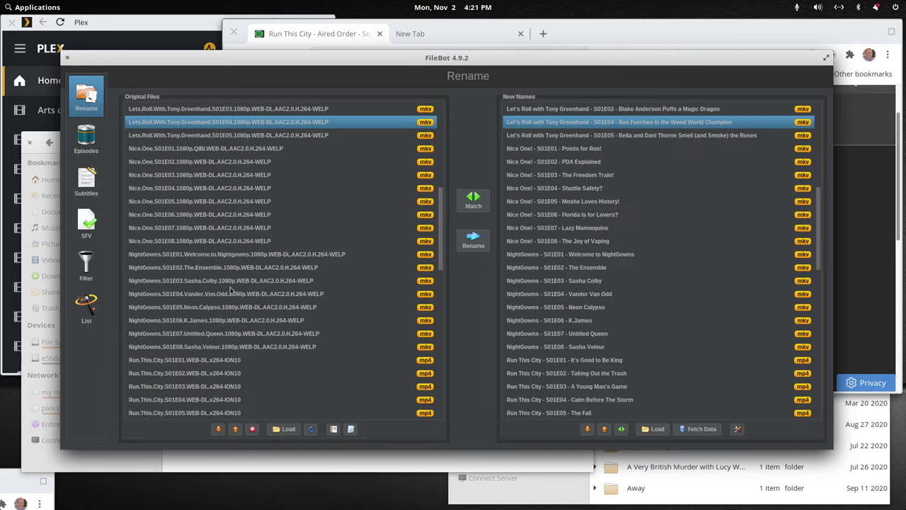
pyautogui.click(231, 242)
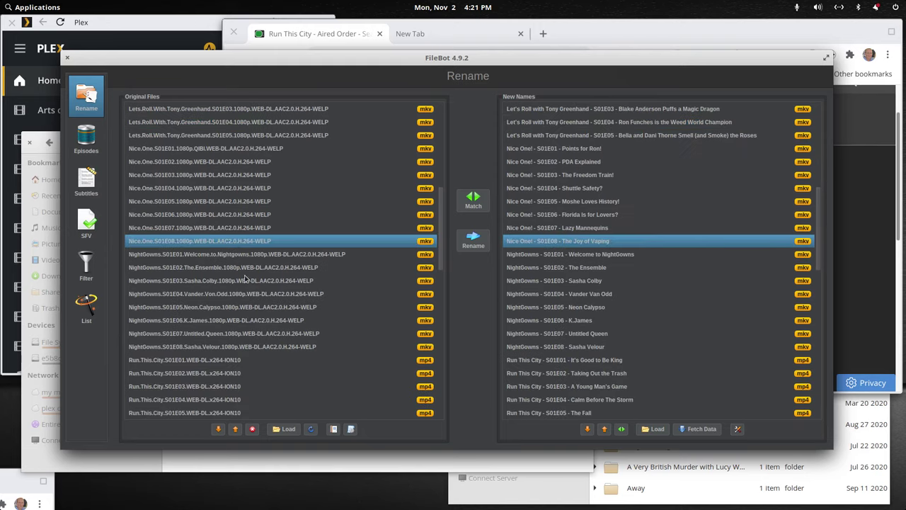
pyautogui.scroll(-2, 247, 285)
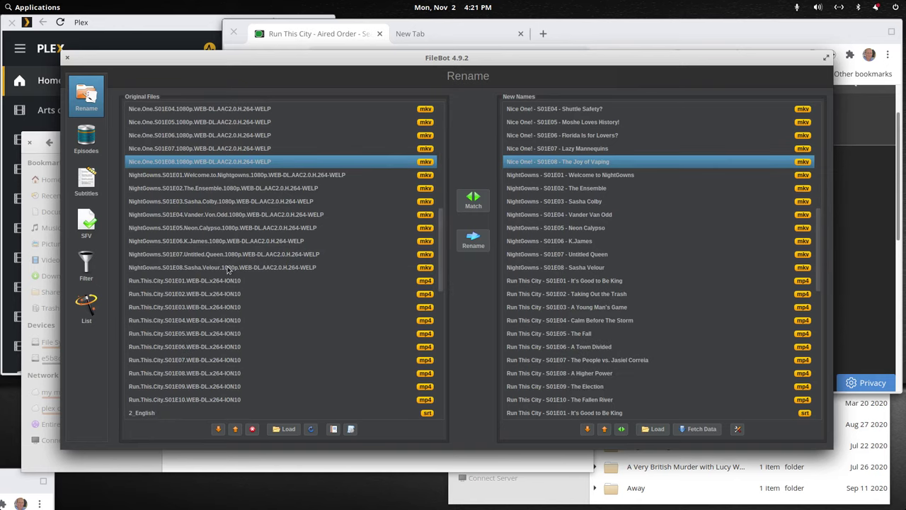
pyautogui.click(228, 267)
pyautogui.scroll(-2, 216, 318)
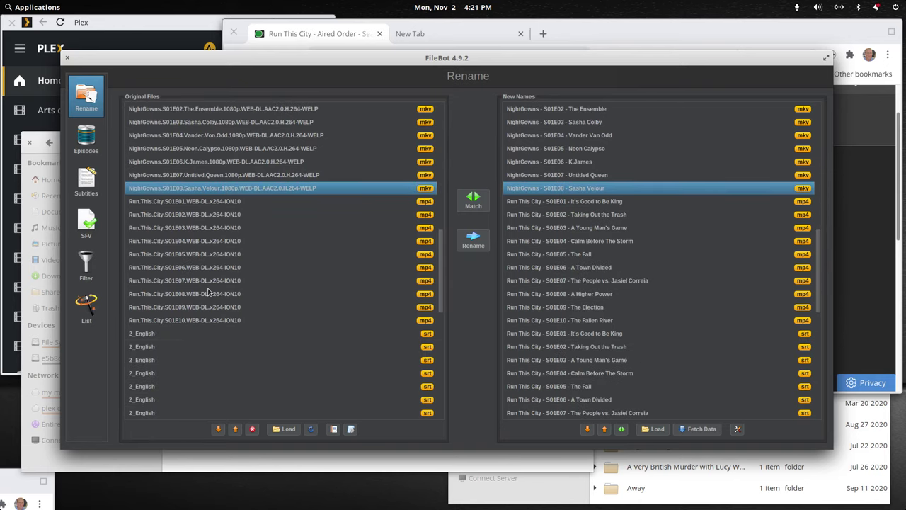
pyautogui.click(210, 293)
pyautogui.click(206, 322)
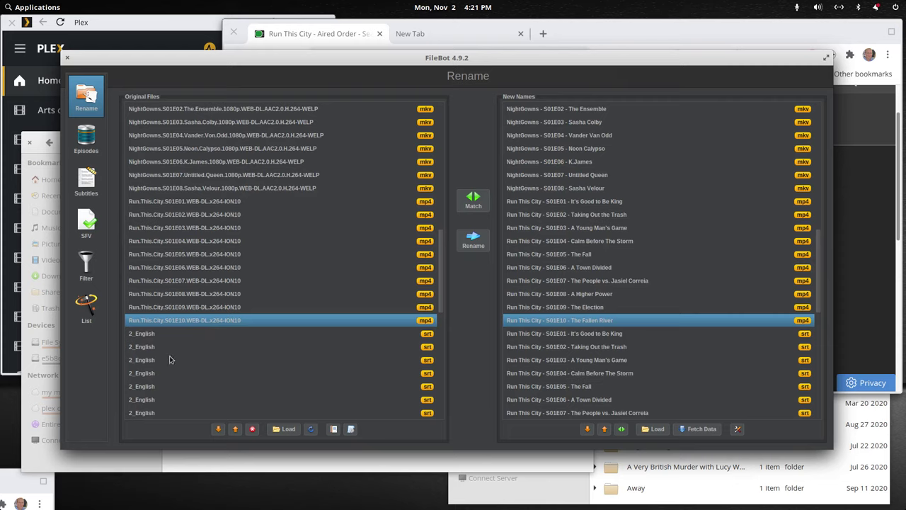
pyautogui.click(149, 335)
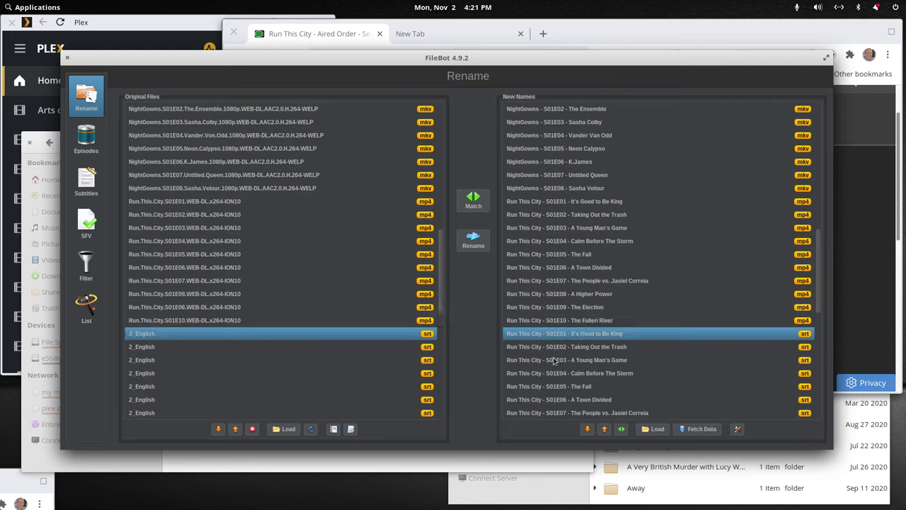
# Step: Check the episode 1 matches for Singled Out, SKRRT With Offset and Thanks a Million
pyautogui.scroll(-2, 284, 327)
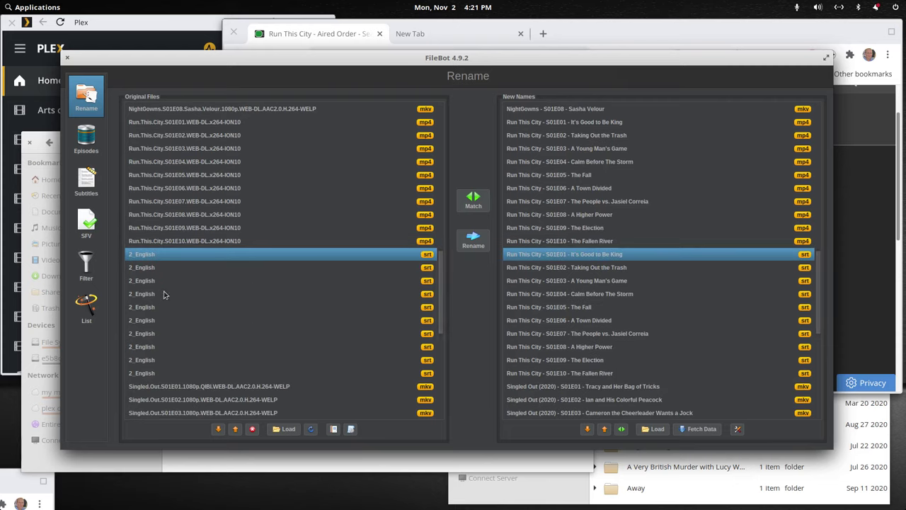
pyautogui.scroll(-2, 178, 314)
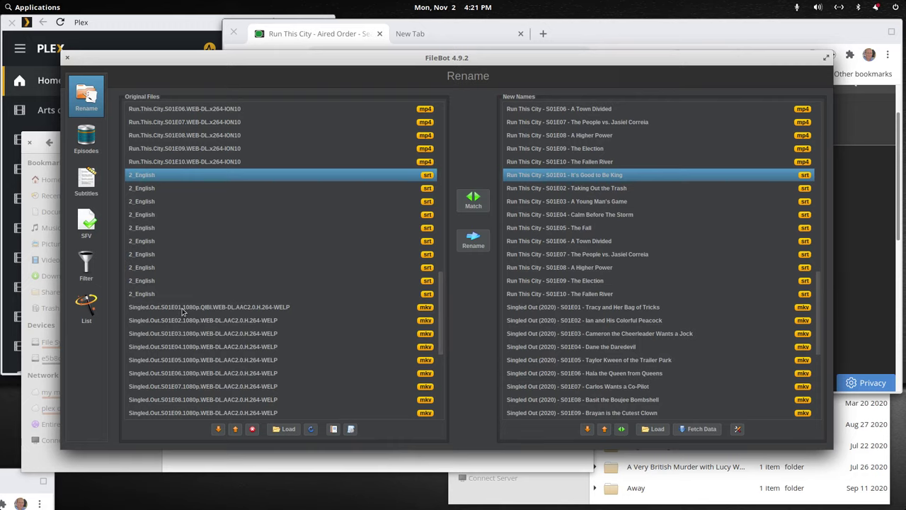
pyautogui.click(182, 309)
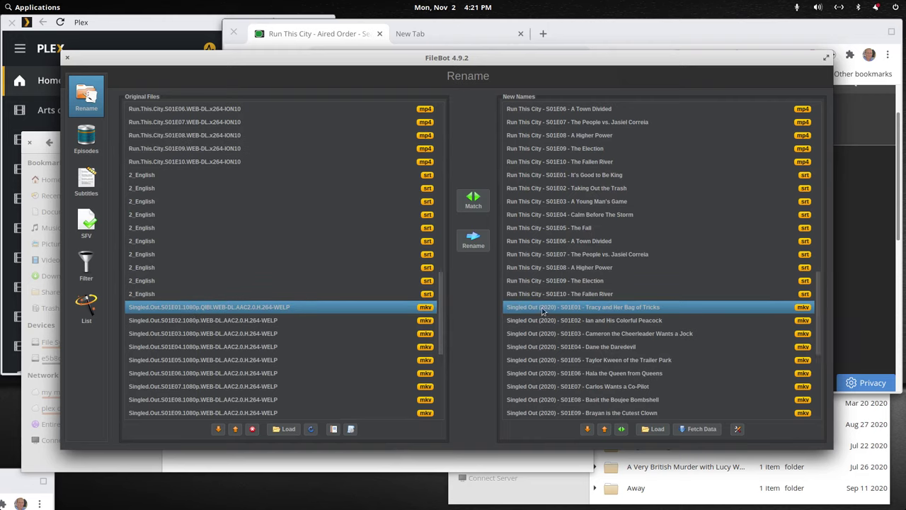
pyautogui.scroll(-4, 288, 344)
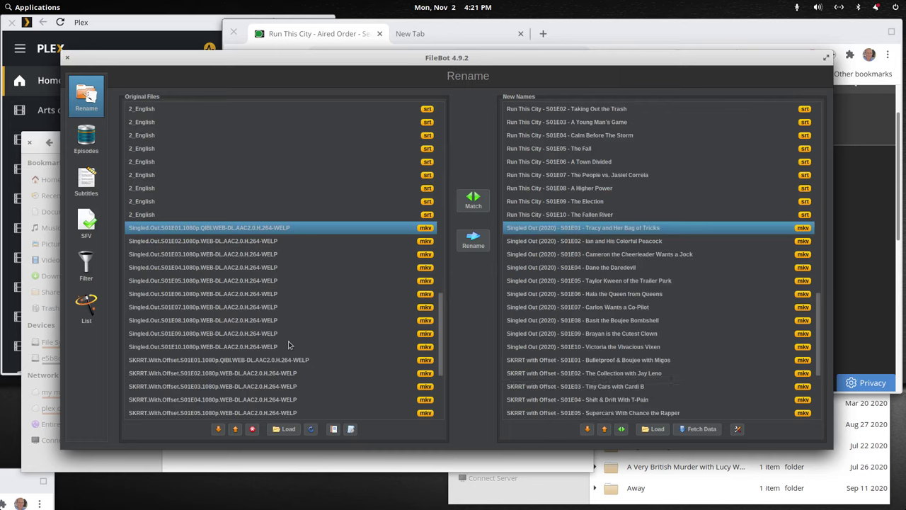
pyautogui.click(169, 284)
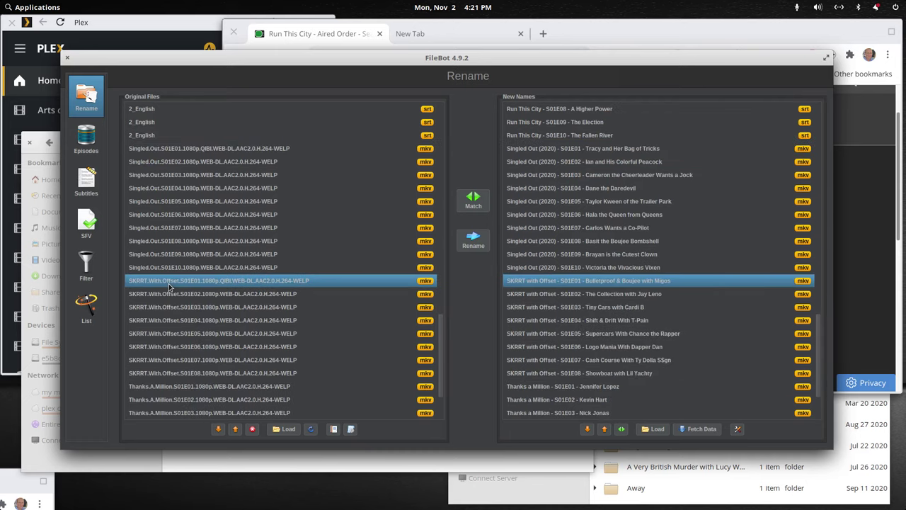
pyautogui.scroll(-2, 535, 314)
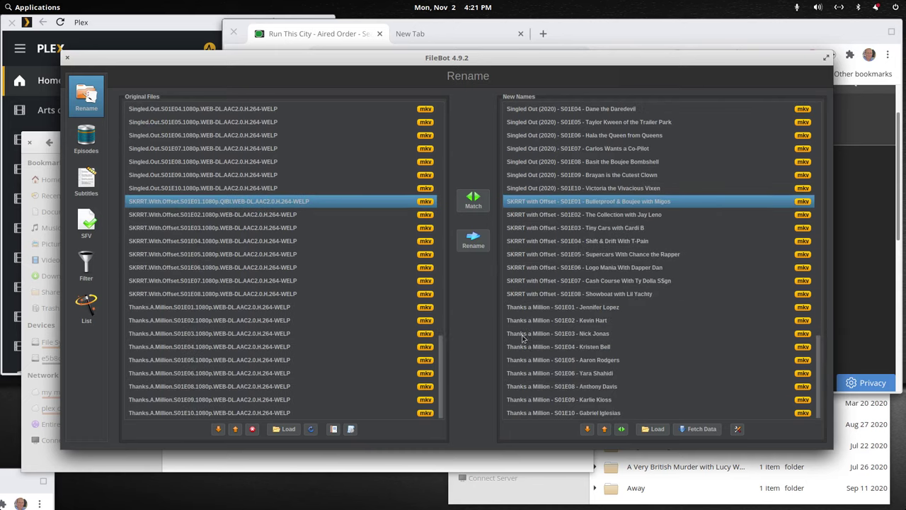
pyautogui.click(241, 309)
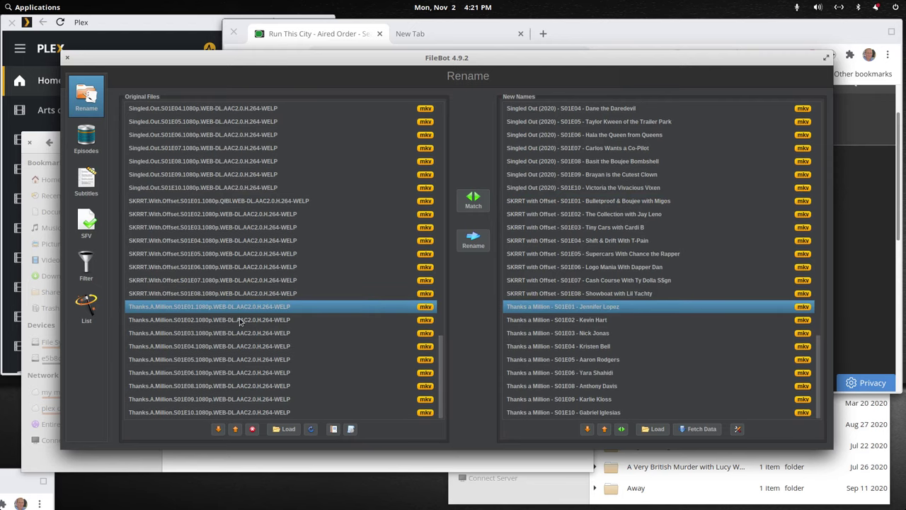
# Step: Rename all 90 files after validating away the invalid characters in two Nice One! names
pyautogui.click(479, 242)
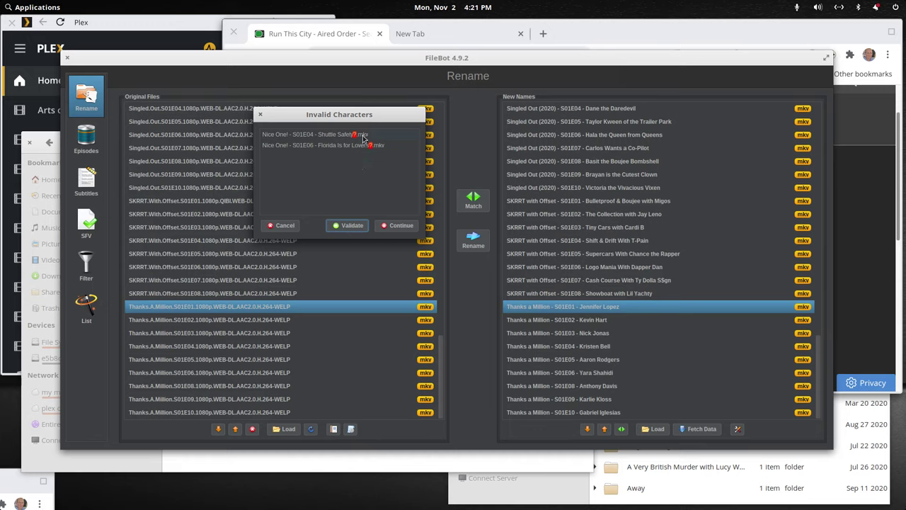
pyautogui.click(352, 226)
pyautogui.click(401, 226)
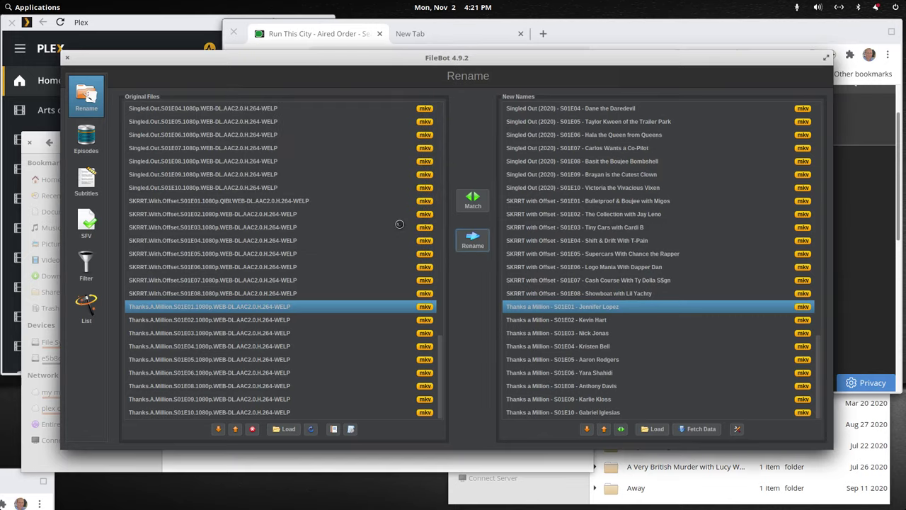
# Step: Inspect Run This City's Season 01 and Subs folders in the file manager
pyautogui.click(37, 136)
pyautogui.moveTo(116, 144); pyautogui.dragTo(139, 98)
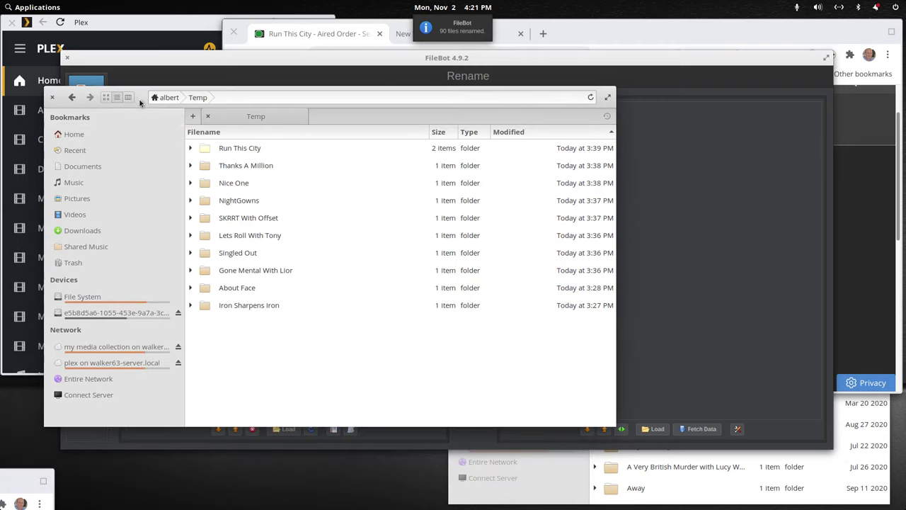
pyautogui.doubleClick(234, 149)
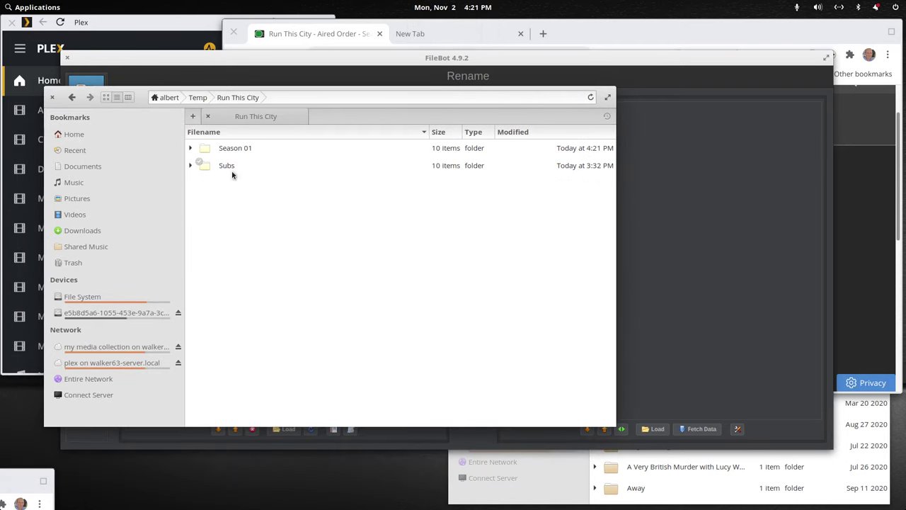
pyautogui.doubleClick(235, 149)
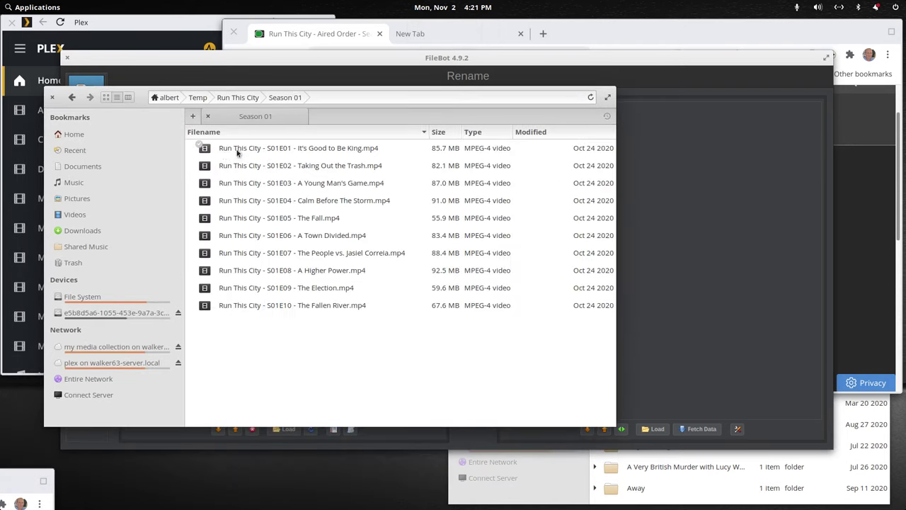
pyautogui.click(72, 98)
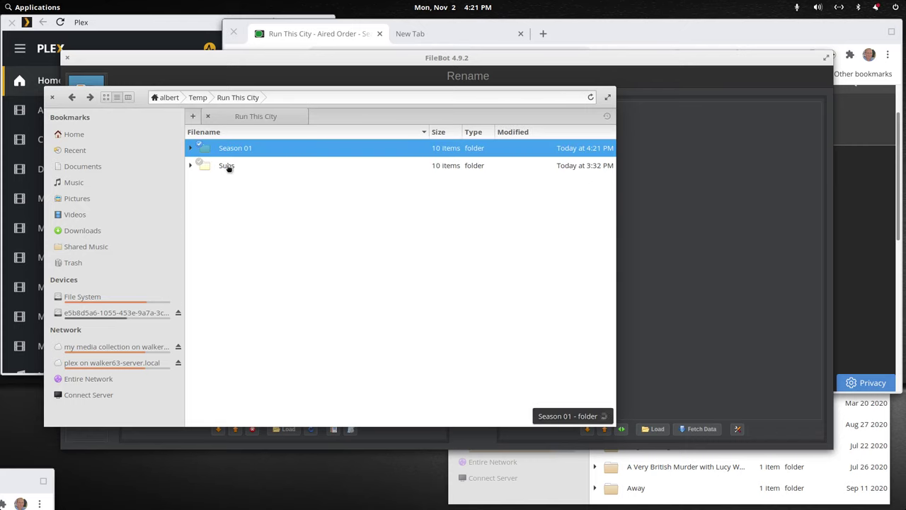
pyautogui.doubleClick(228, 167)
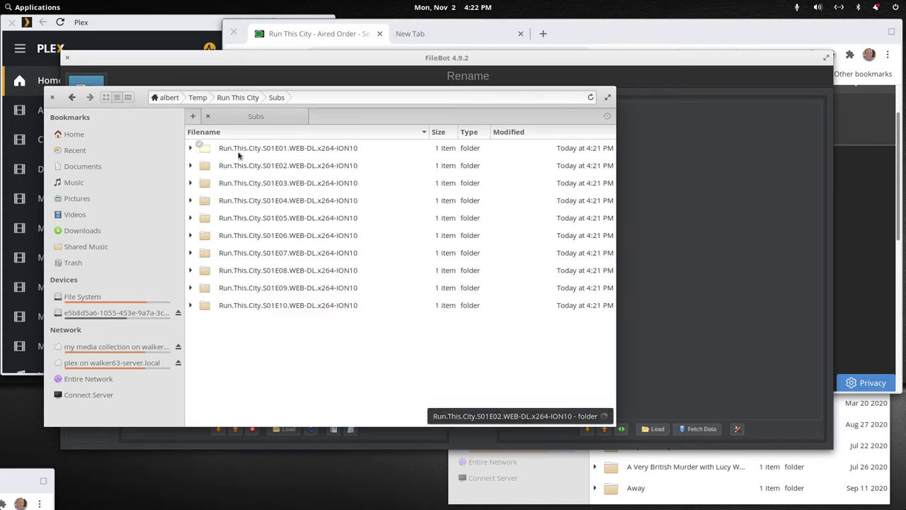
pyautogui.doubleClick(239, 148)
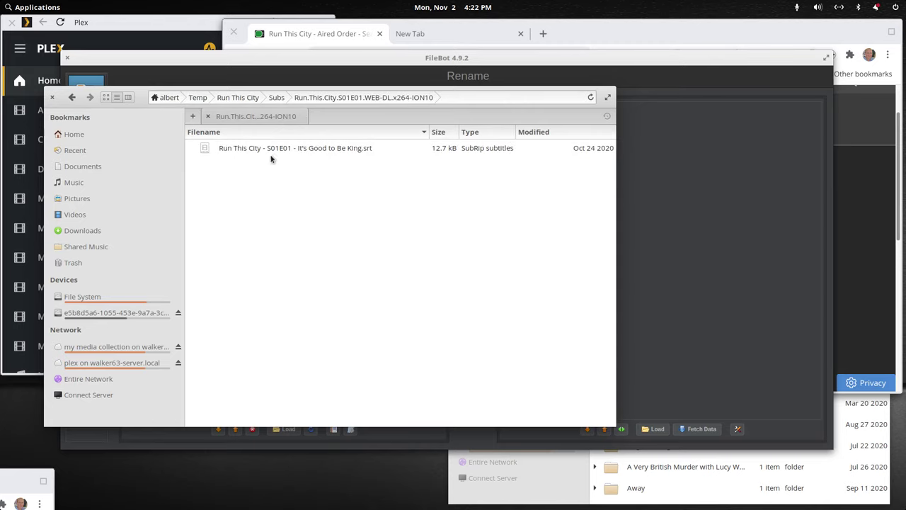
pyautogui.click(71, 98)
pyautogui.click(72, 98)
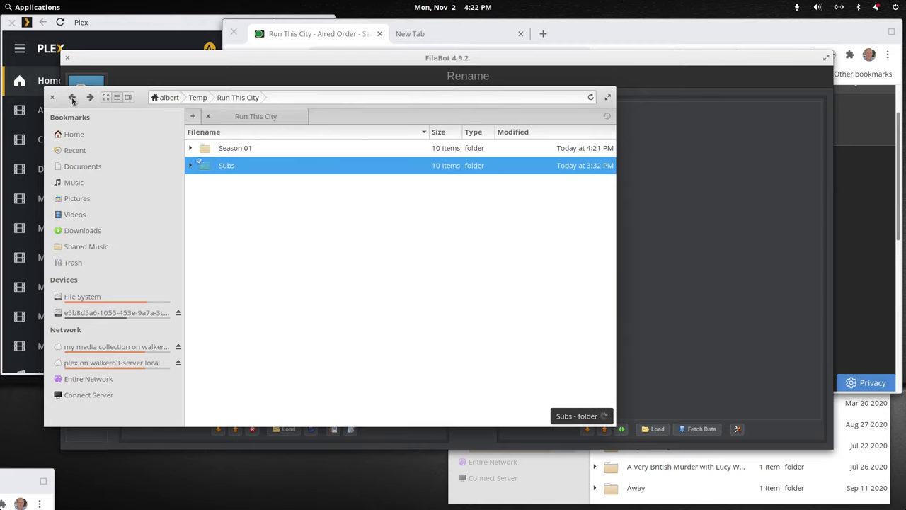
pyautogui.click(72, 99)
# Step: Inspect the renamed Season 01 folders of NightGowns and Singled Out
pyautogui.doubleClick(226, 202)
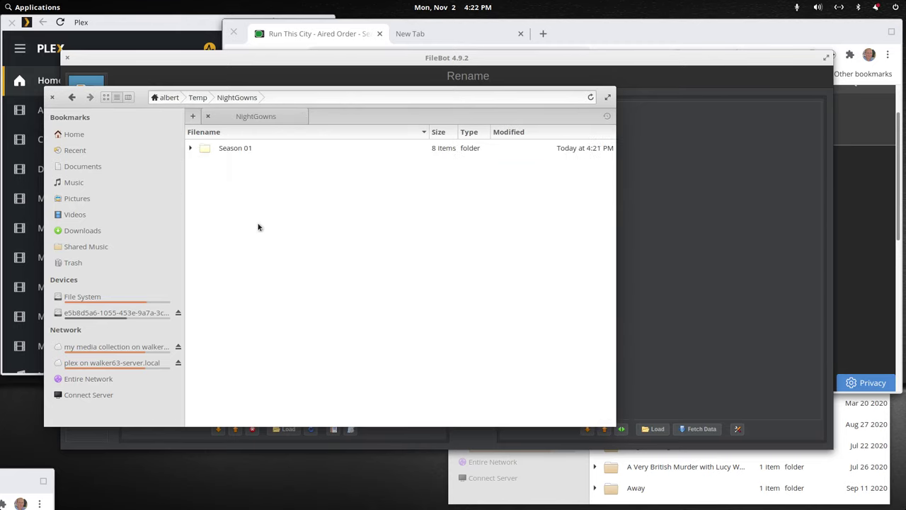
pyautogui.doubleClick(239, 151)
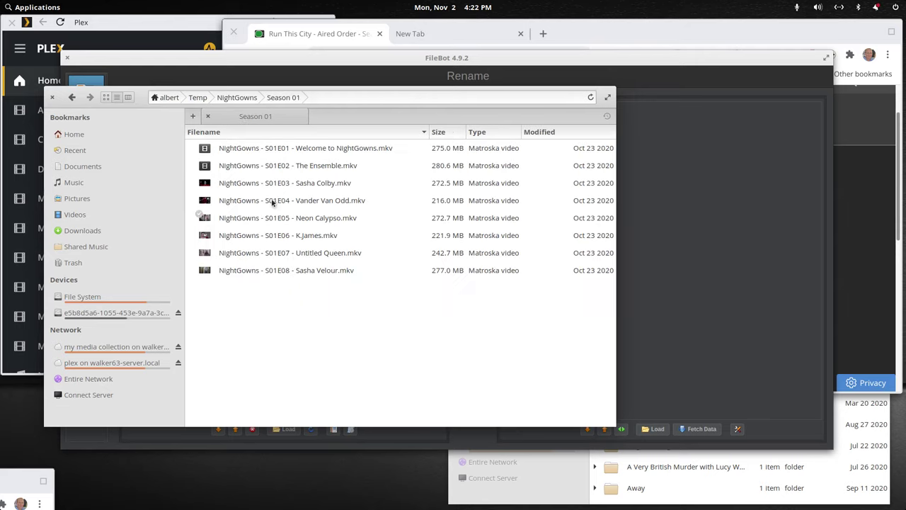
pyautogui.click(72, 97)
pyautogui.click(72, 97)
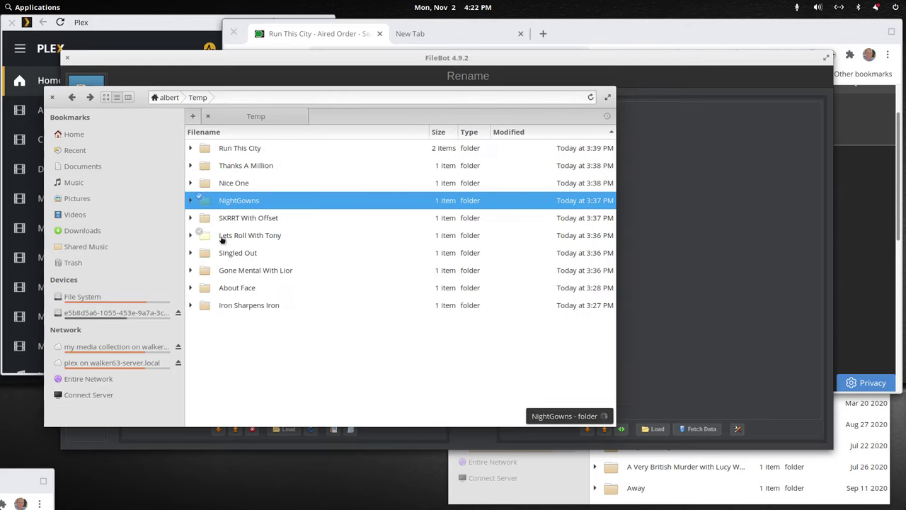
pyautogui.doubleClick(228, 253)
pyautogui.doubleClick(233, 148)
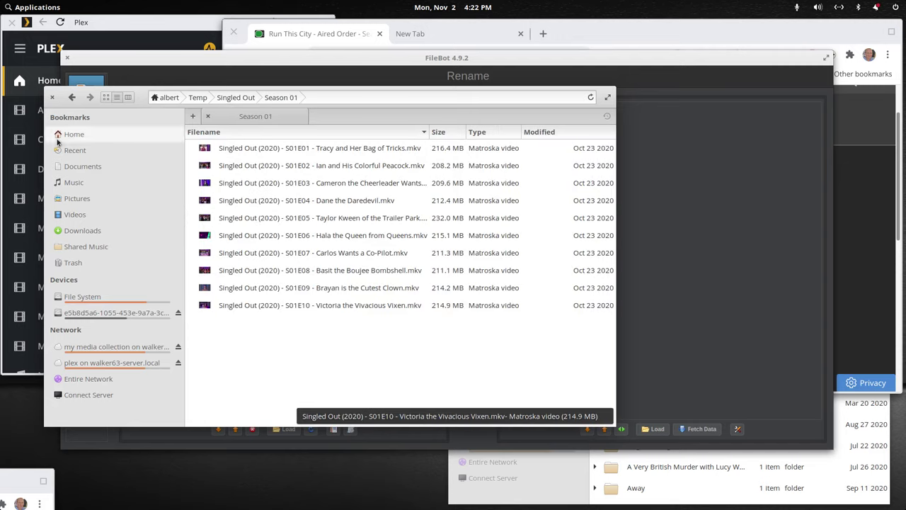
pyautogui.click(72, 97)
pyautogui.click(71, 97)
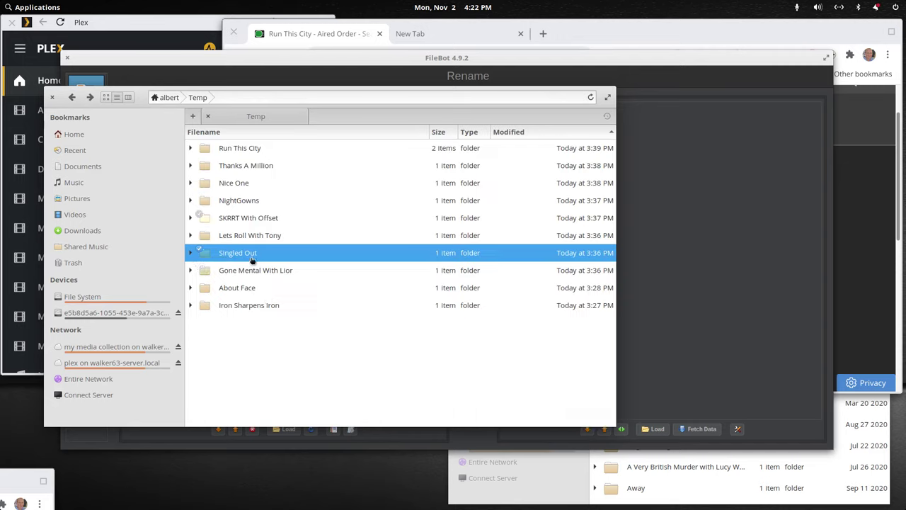
# Step: Confirm Iron Sharpens Iron's Season 01 folder holds its 8 renamed items
pyautogui.doubleClick(257, 307)
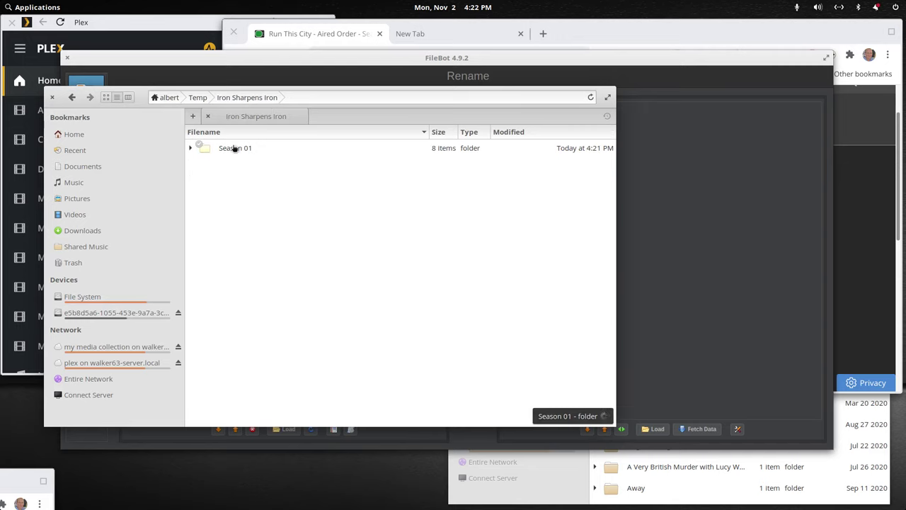
pyautogui.doubleClick(234, 148)
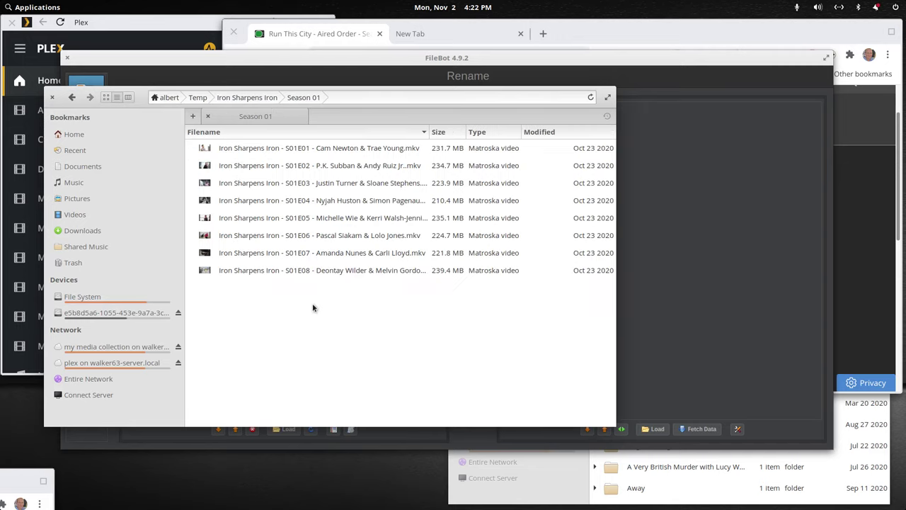
pyautogui.click(72, 98)
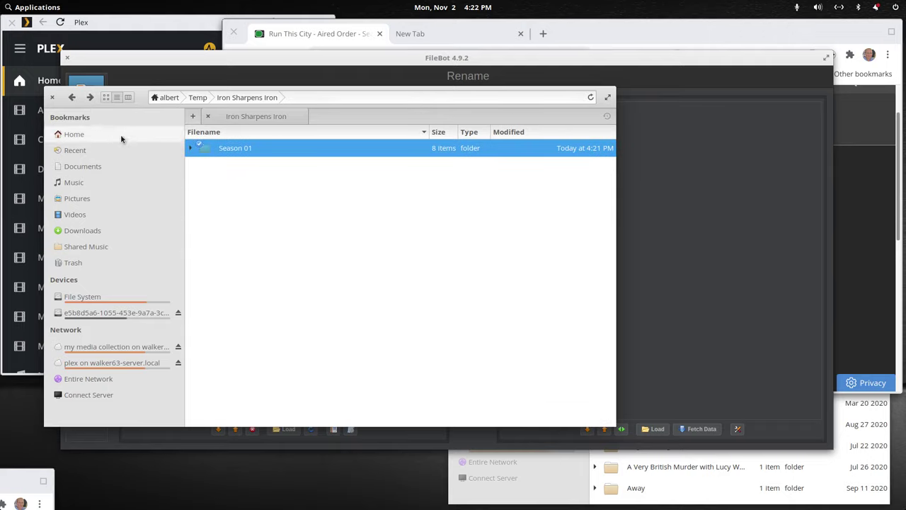
# Step: Recheck the eight renamed S01E01–S01E08 episodes in Iron Sharpens Iron's Season 01 folder, then return to Temp
pyautogui.click(71, 97)
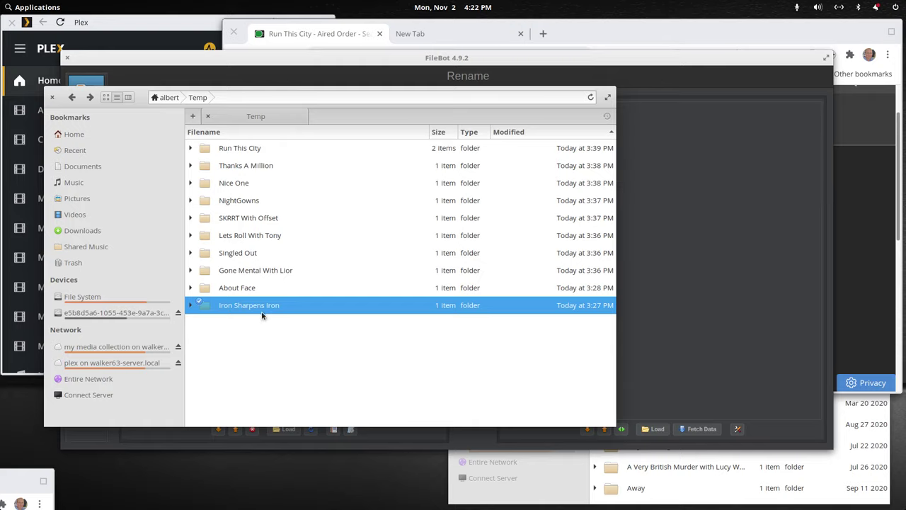
pyautogui.doubleClick(262, 307)
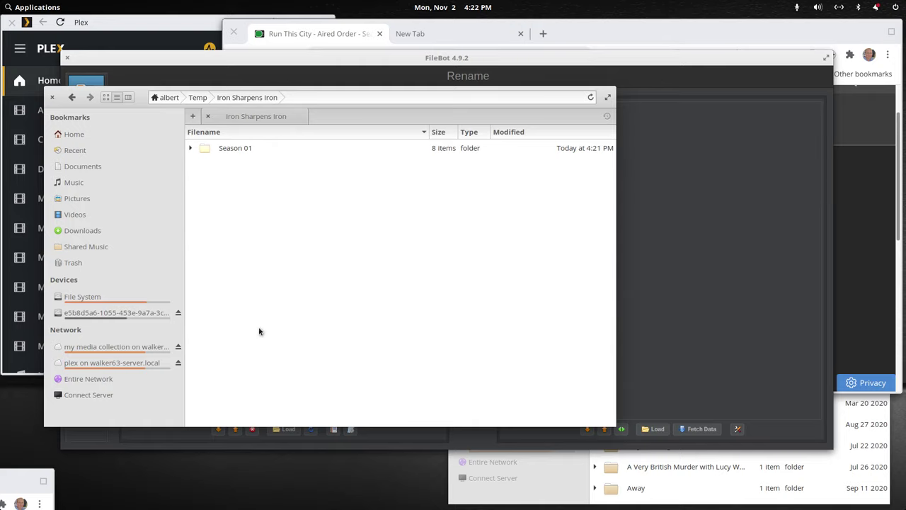
pyautogui.doubleClick(233, 150)
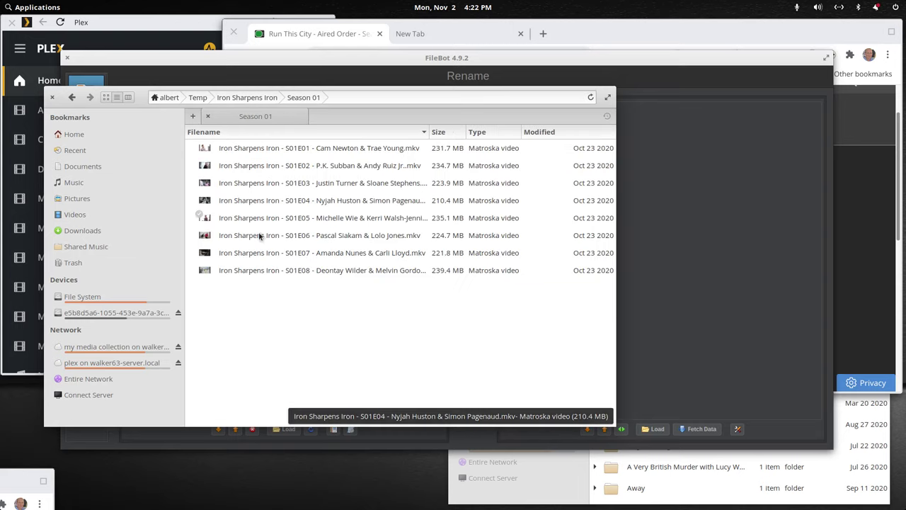
pyautogui.click(73, 99)
pyautogui.click(73, 98)
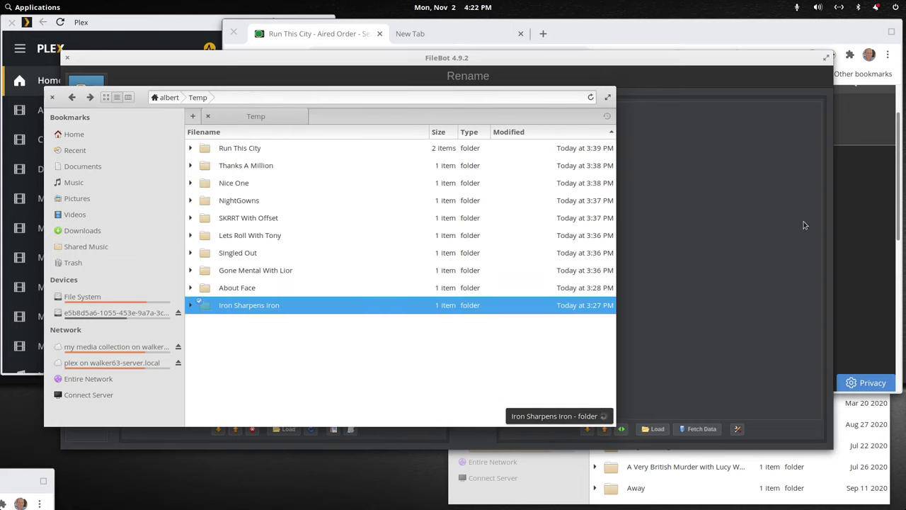